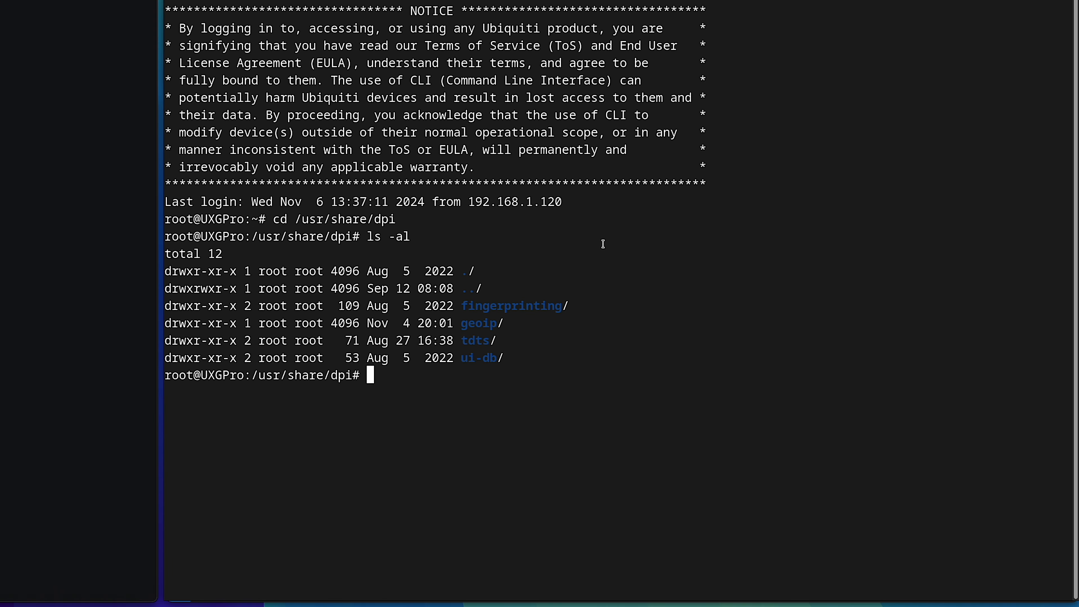
Change into the geoip directory under /usr/share/dpi and list its contents with ls -al
{"action": "left_click_drag", "start_coordinate": [461, 323], "coordinate": [497, 324]}
{"action": "type", "text": "cd geoip"}
{"action": "key", "text": "Return"}
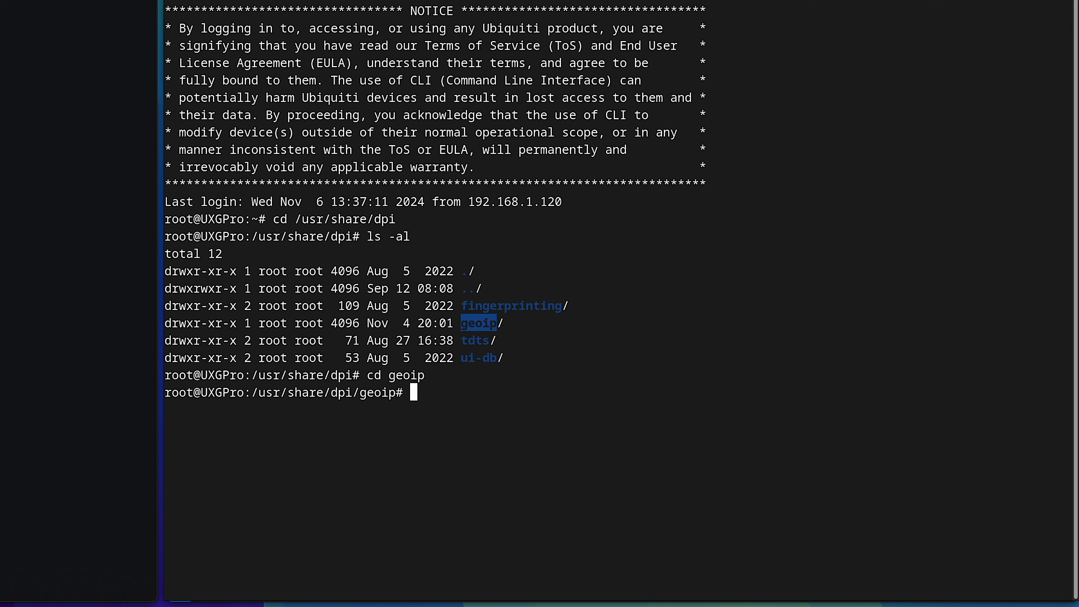
{"action": "type", "text": "ls -al"}
{"action": "key", "text": "Return"}
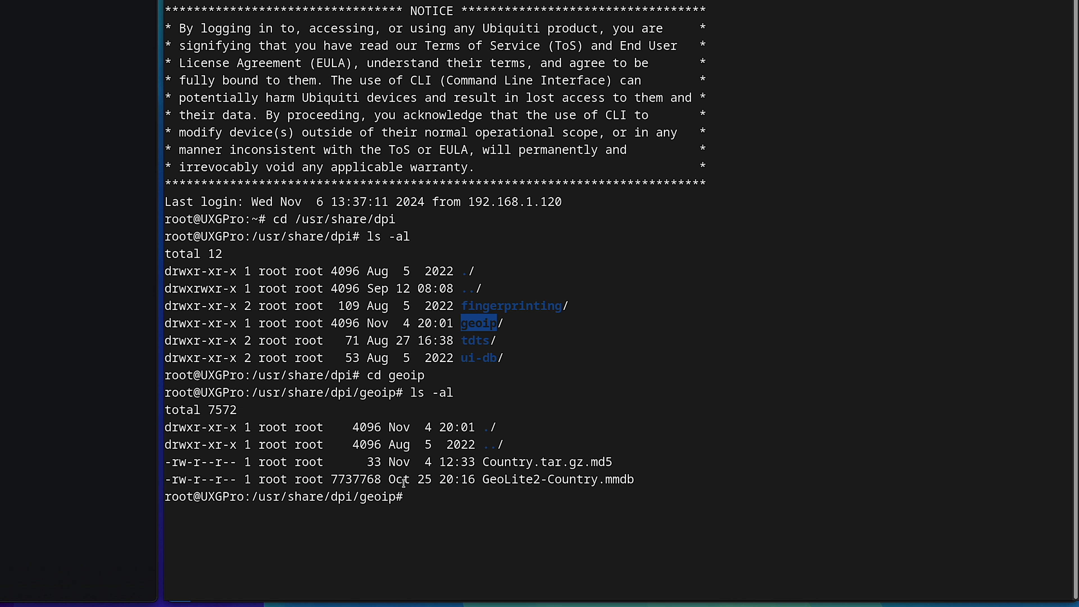
Examine the GeoLite2-Country.mmdb file in the listing and the MaxMind GeoLite2 free geolocation data page
{"action": "left_click_drag", "start_coordinate": [332, 479], "coordinate": [380, 479]}
{"action": "left_click_drag", "start_coordinate": [607, 479], "coordinate": [638, 480]}
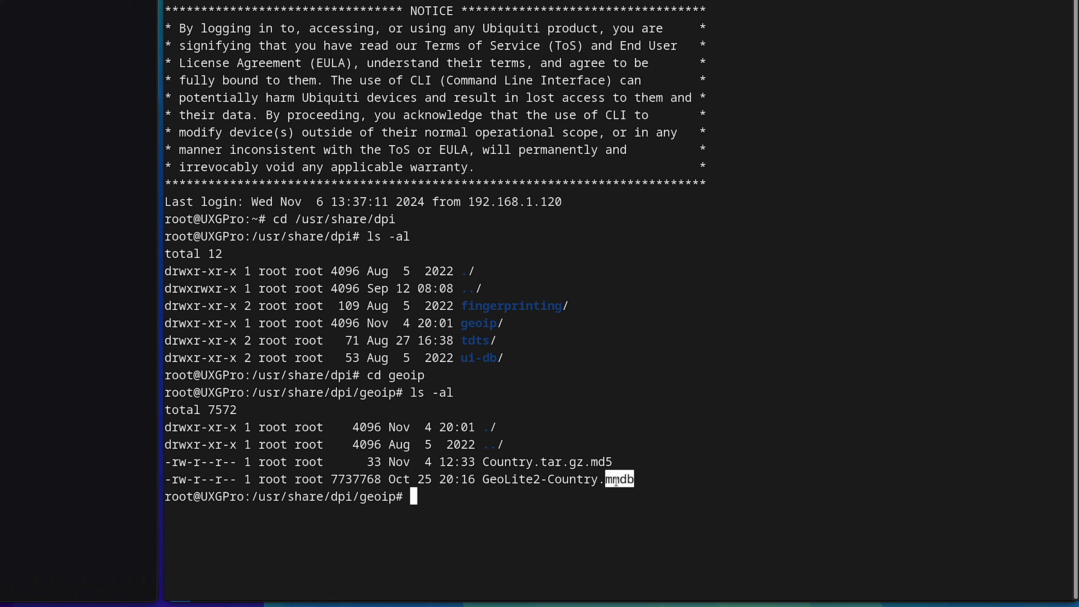
{"action": "double_click", "coordinate": [597, 480]}
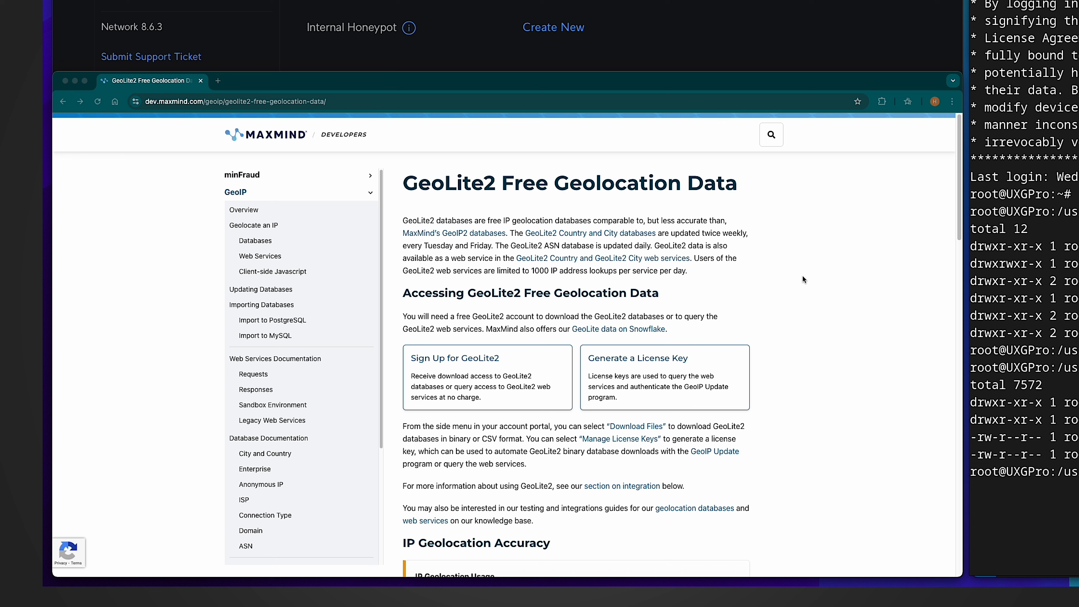
{"action": "left_click", "coordinate": [724, 248]}
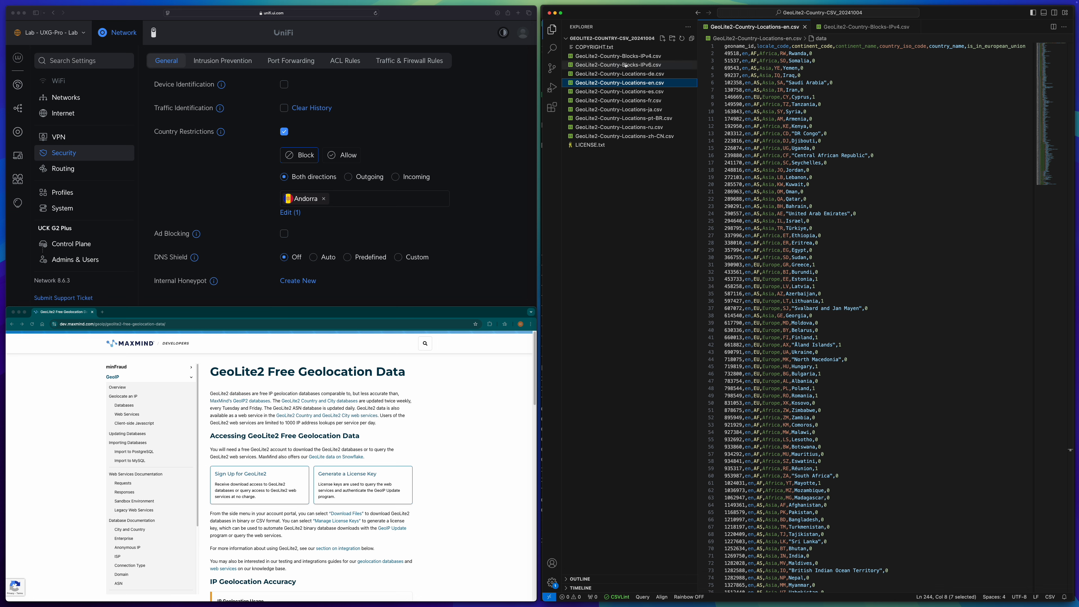
Open GeoLite2-Country-Blocks-IPv4.csv, jump to its top and examine the network and geoname ID columns
{"action": "left_click", "coordinate": [644, 58]}
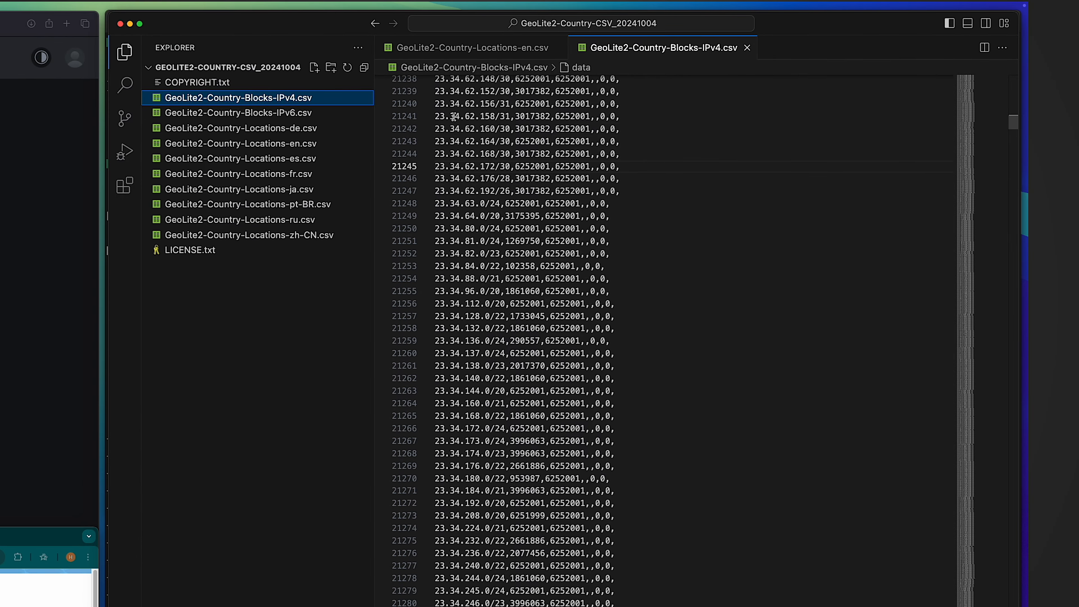
{"action": "left_click", "coordinate": [532, 117]}
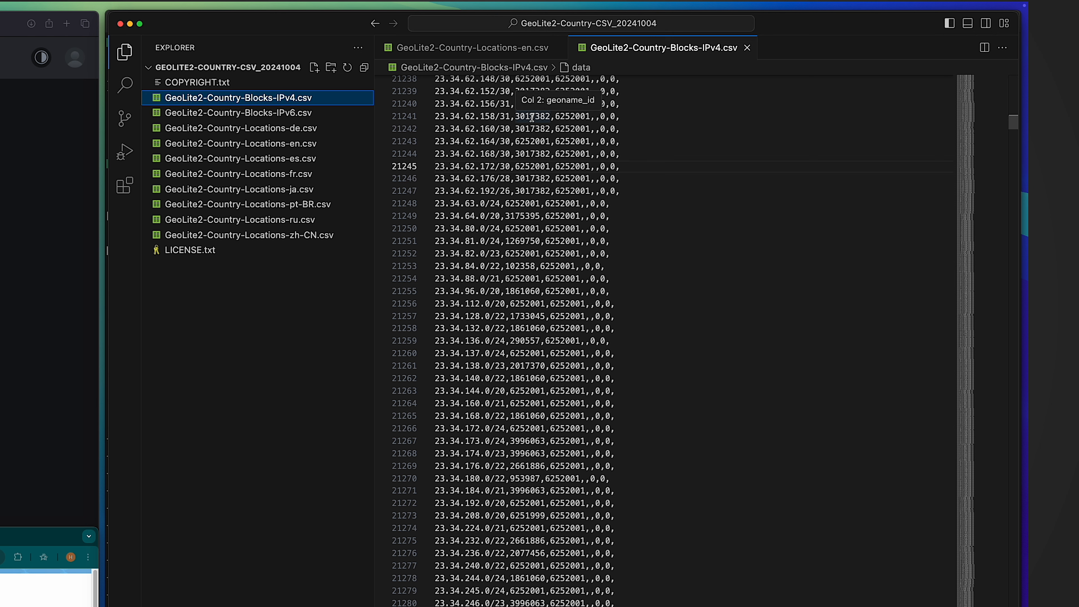
{"action": "key", "text": "super+Up"}
{"action": "double_click", "coordinate": [508, 120]}
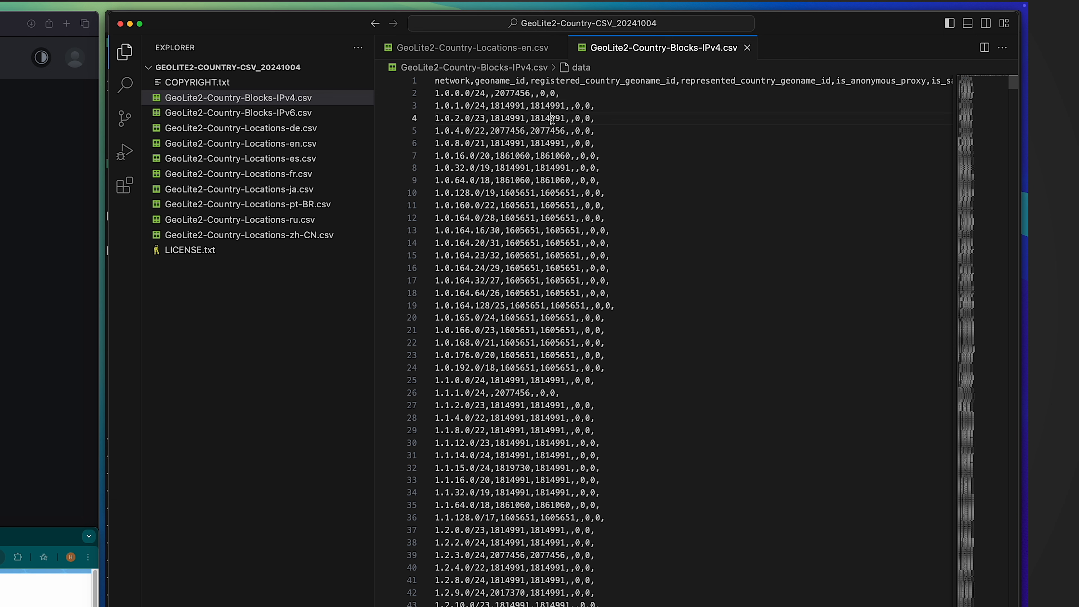
{"action": "double_click", "coordinate": [551, 119]}
{"action": "mouse_move", "coordinate": [561, 134]}
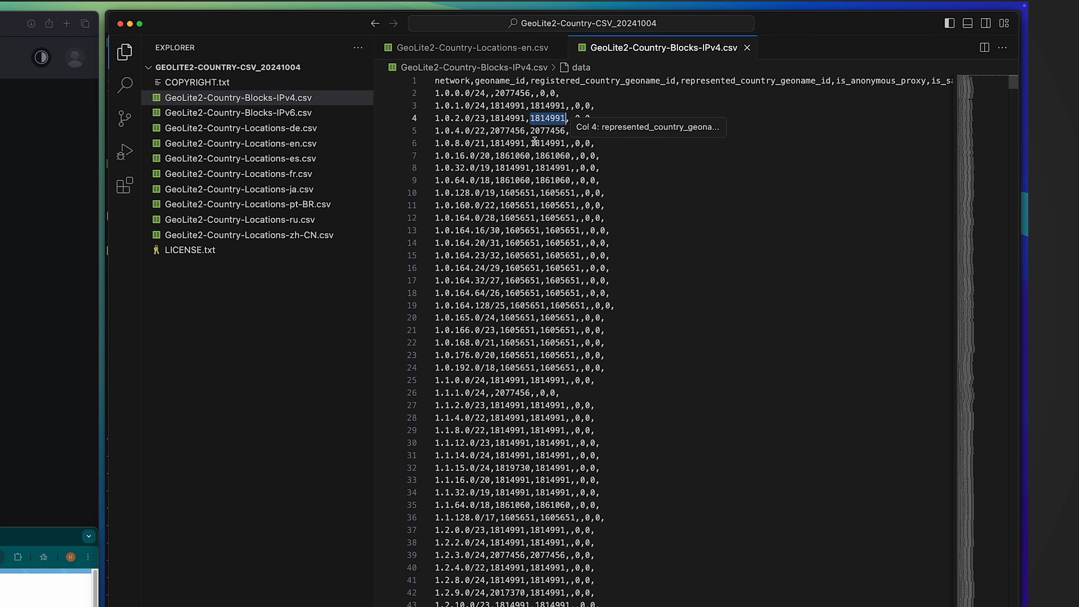
Query the DNS records for canada.ca with dig in the client terminal
{"action": "left_click", "coordinate": [283, 144]}
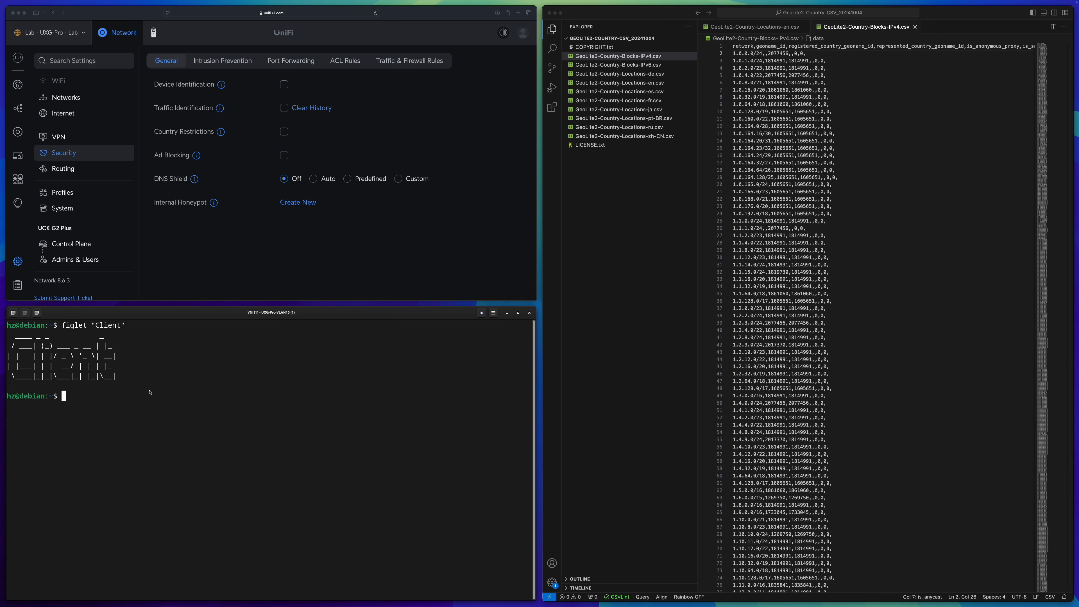
{"action": "type", "text": "dig"}
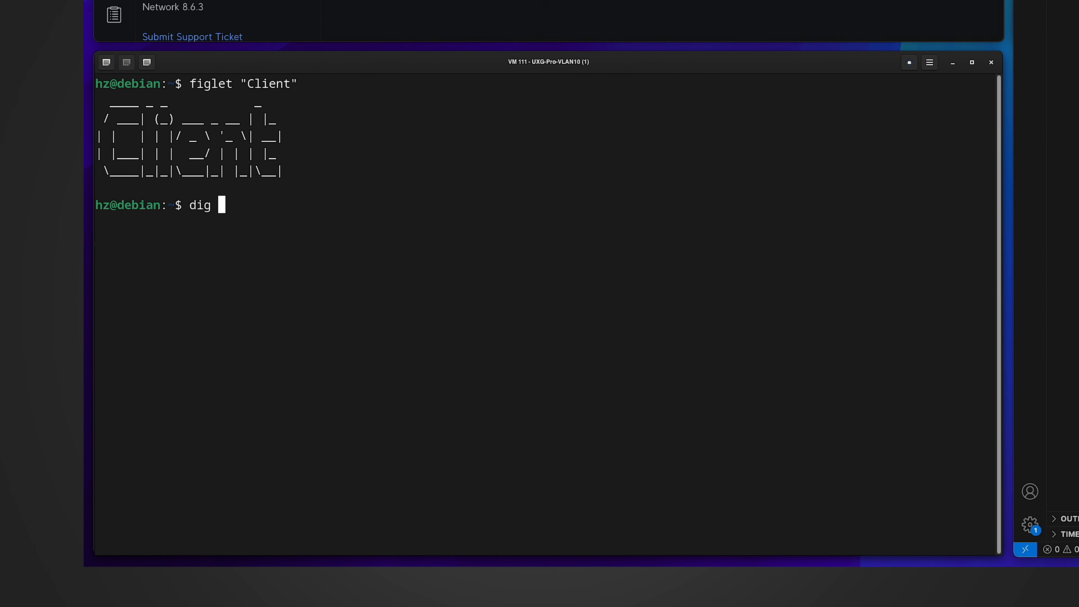
{"action": "type", "text": " canada.ca"}
{"action": "key", "text": "Return"}
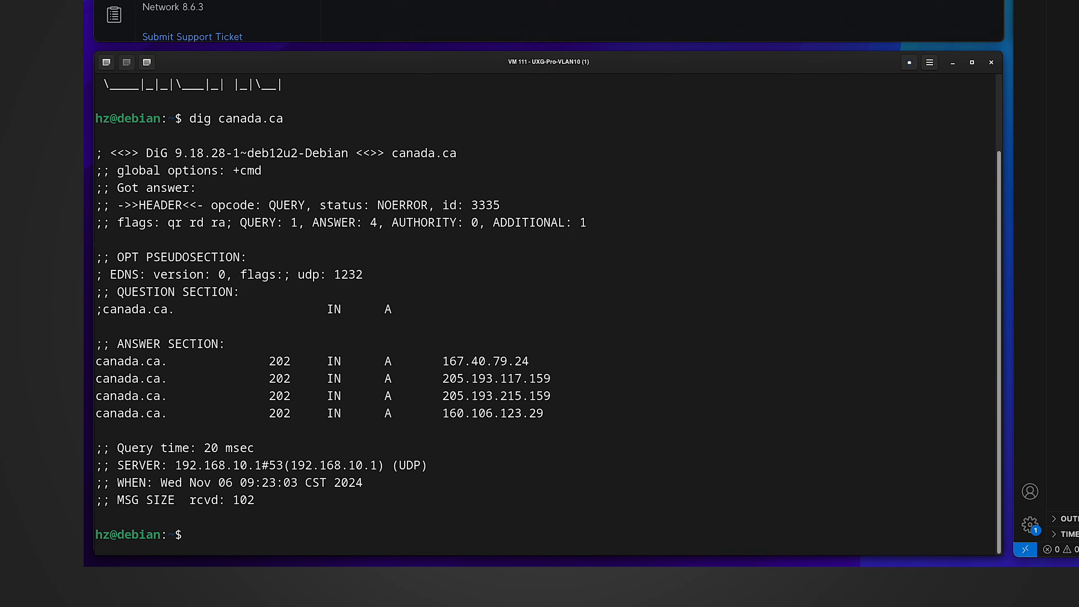
Copy the address 205.193.117.159 and search the IPv4 blocks file for 205.193
{"action": "left_click_drag", "start_coordinate": [443, 378], "coordinate": [551, 378]}
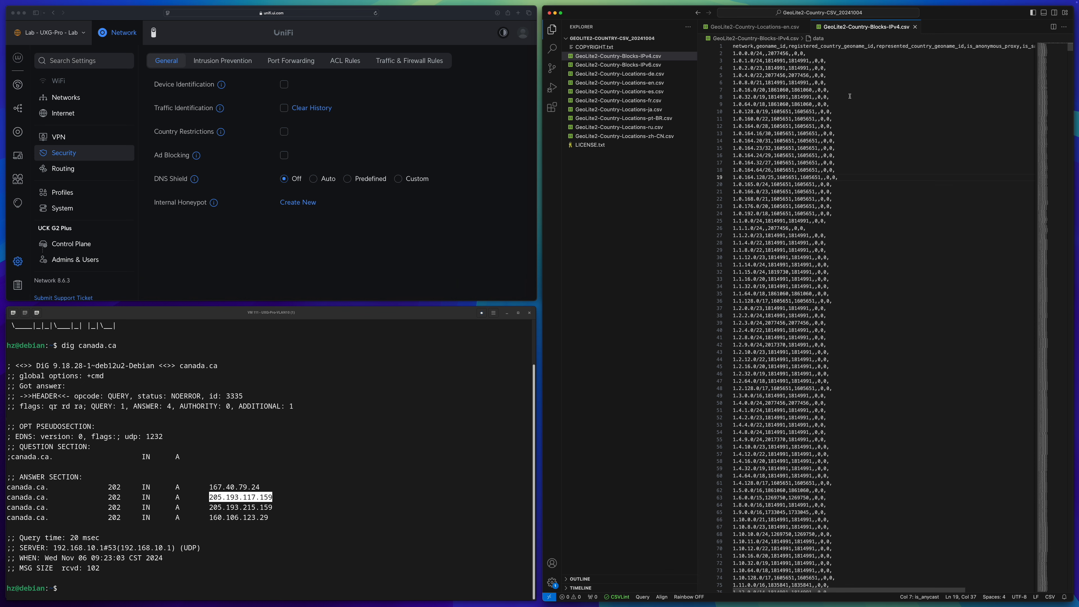
{"action": "key", "text": "super+f"}
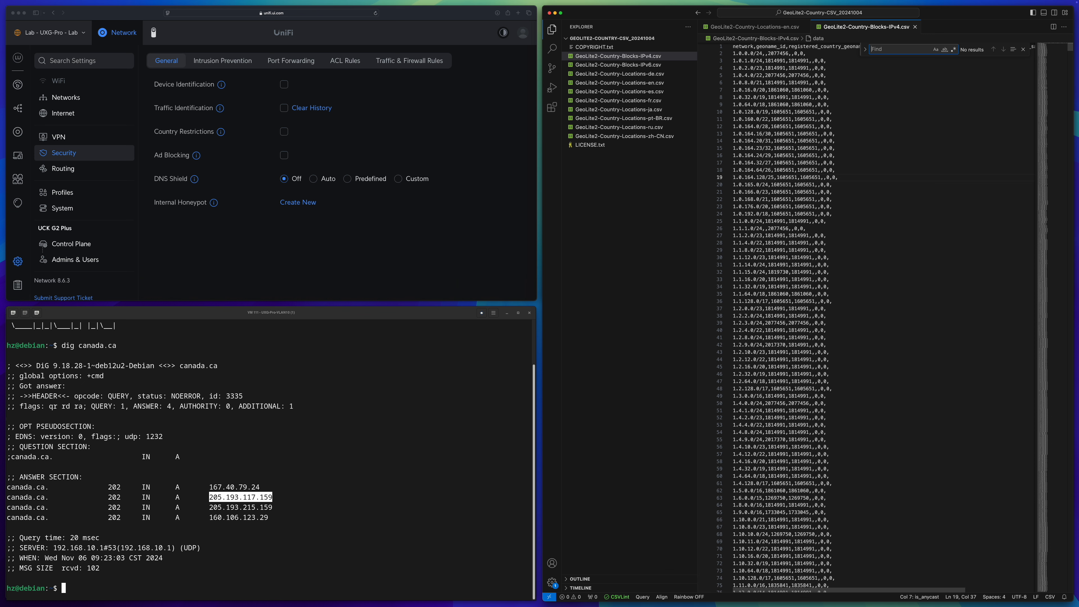
{"action": "type", "text": "205.193."}
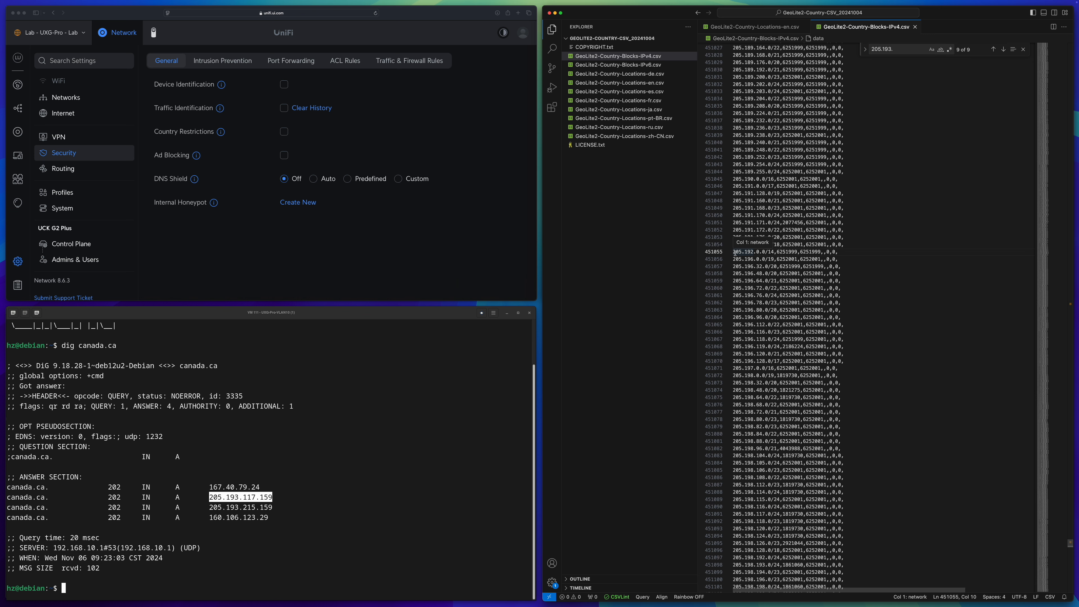
Look up the matching network's geoname ID 6251999 in the English country locations file
{"action": "left_click", "coordinate": [737, 253]}
{"action": "left_click_drag", "start_coordinate": [733, 252], "coordinate": [770, 251]}
{"action": "double_click", "coordinate": [787, 252]}
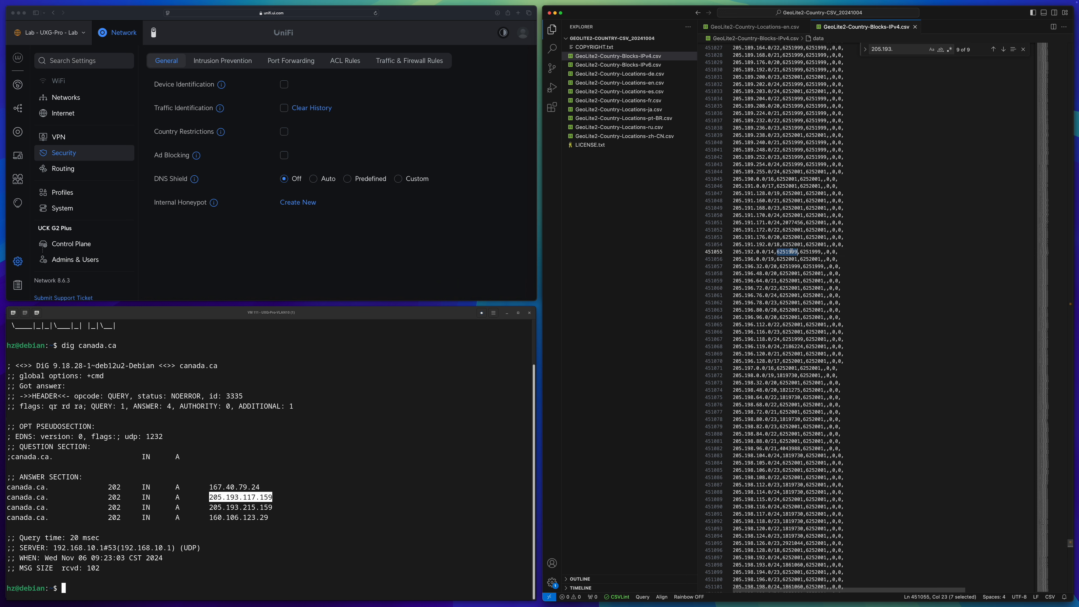
{"action": "double_click", "coordinate": [813, 252]}
{"action": "key", "text": "ctrl+tab"}
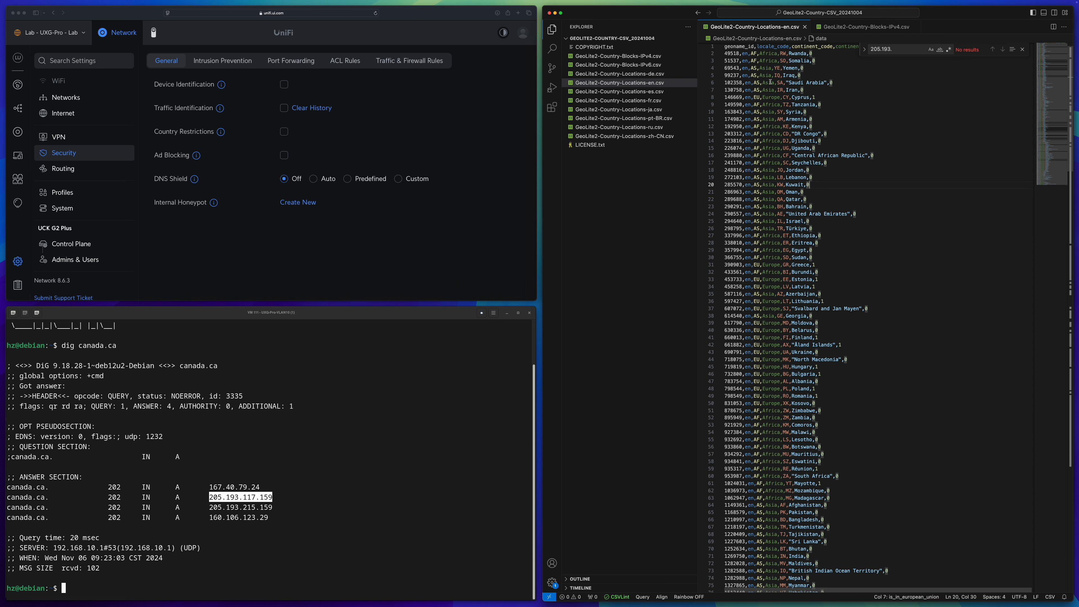
{"action": "left_click", "coordinate": [851, 123]}
{"action": "key", "text": "super+f"}
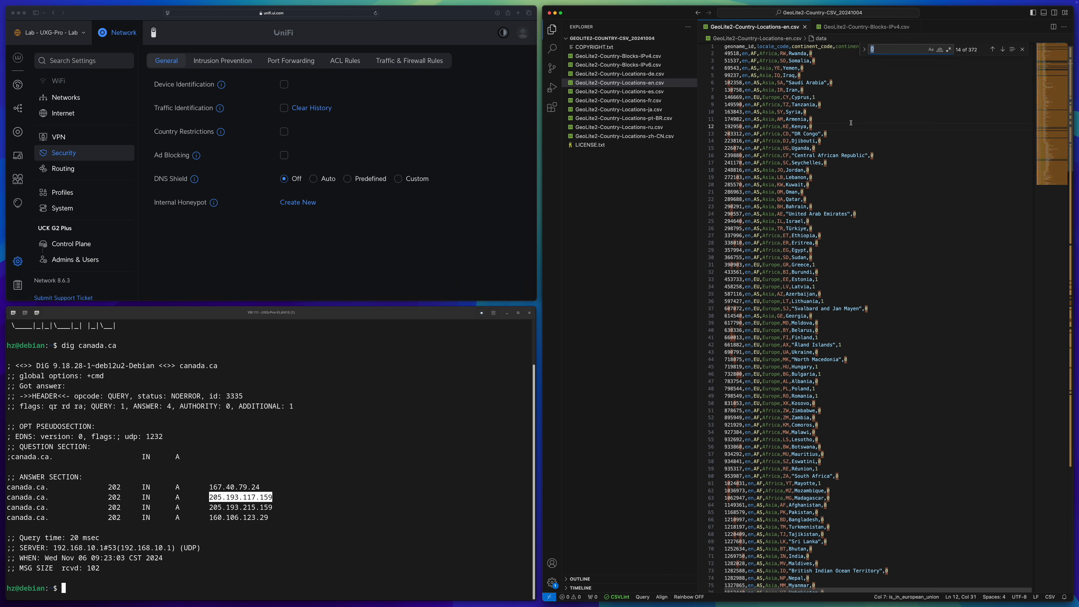
{"action": "type", "text": "6251999"}
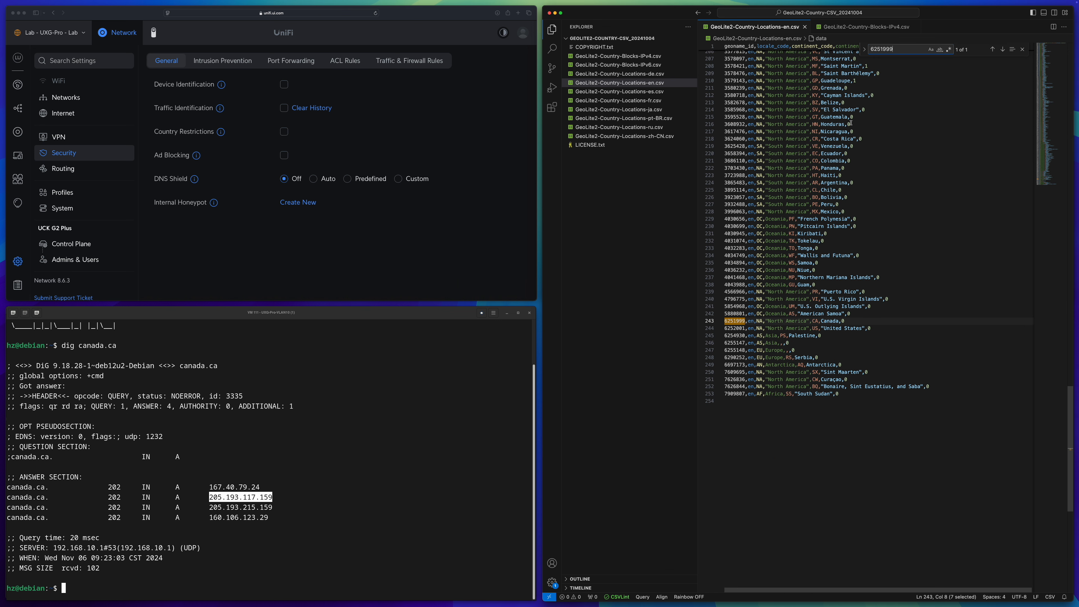
{"action": "double_click", "coordinate": [831, 321]}
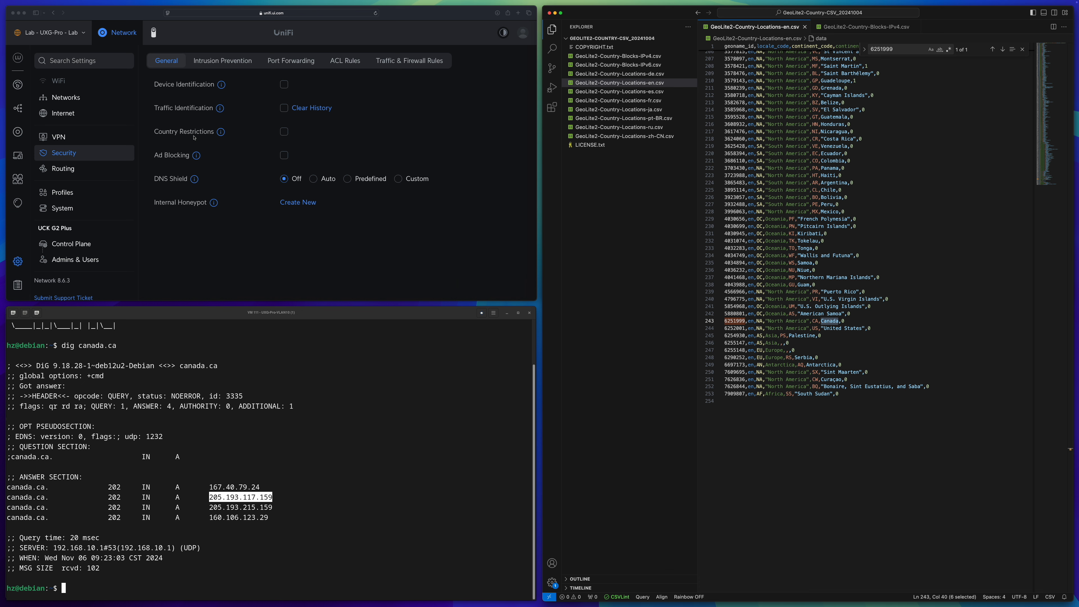
Query DNS for cbc.ca with dig and select its returned address
{"action": "left_click", "coordinate": [271, 418]}
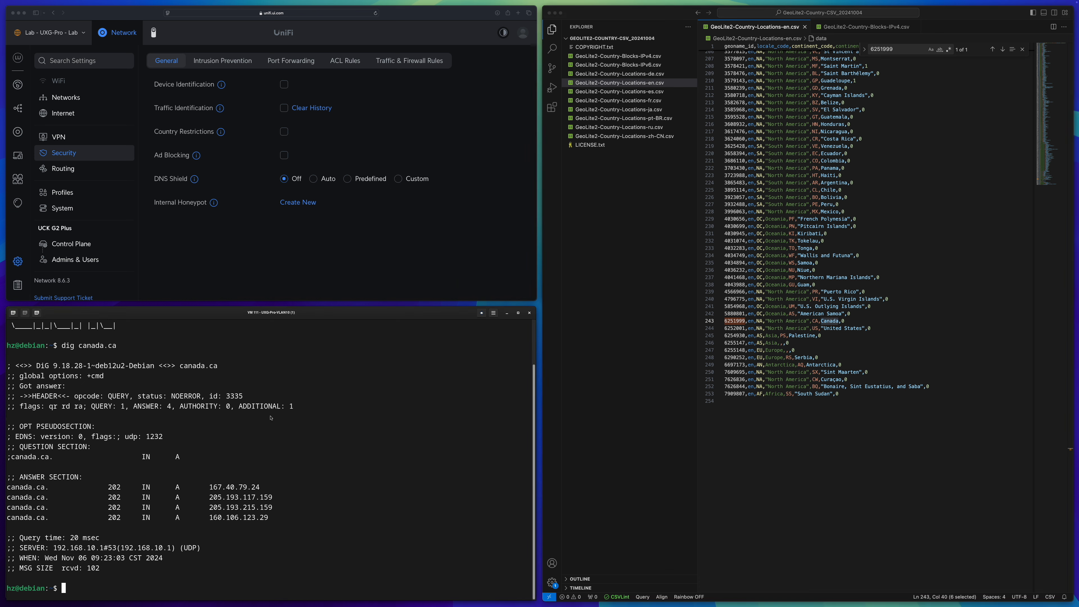
{"action": "type", "text": "dig cbc.ca"}
{"action": "key", "text": "Return"}
{"action": "left_click_drag", "start_coordinate": [208, 523], "coordinate": [260, 520]}
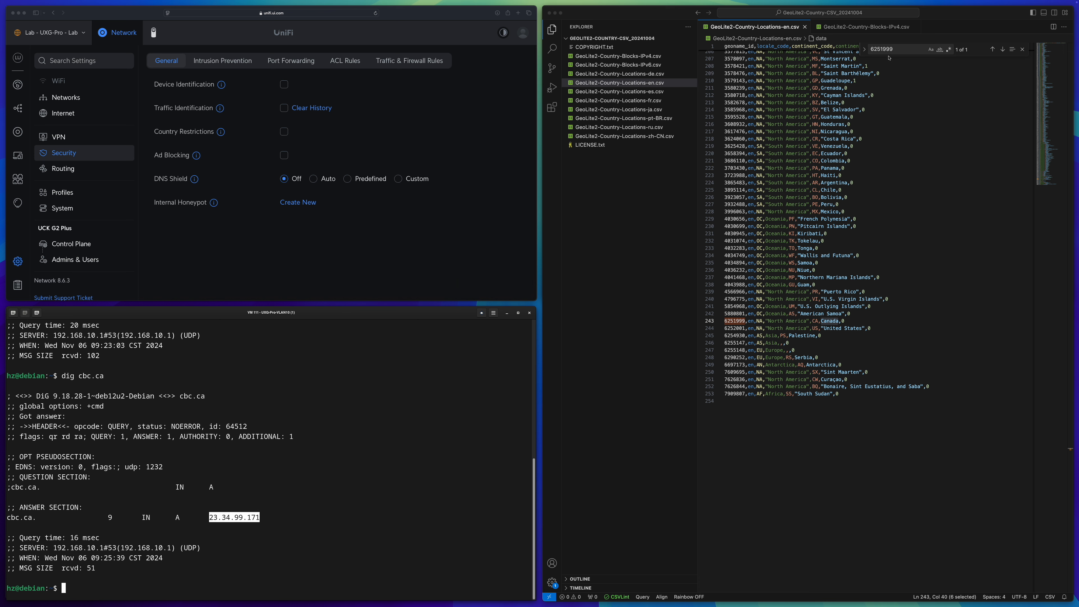
Find the 23.34.96.0/20 network in the blocks file and look up its geoname ID 1861060 in the locations file
{"action": "key", "text": "ctrl+Tab"}
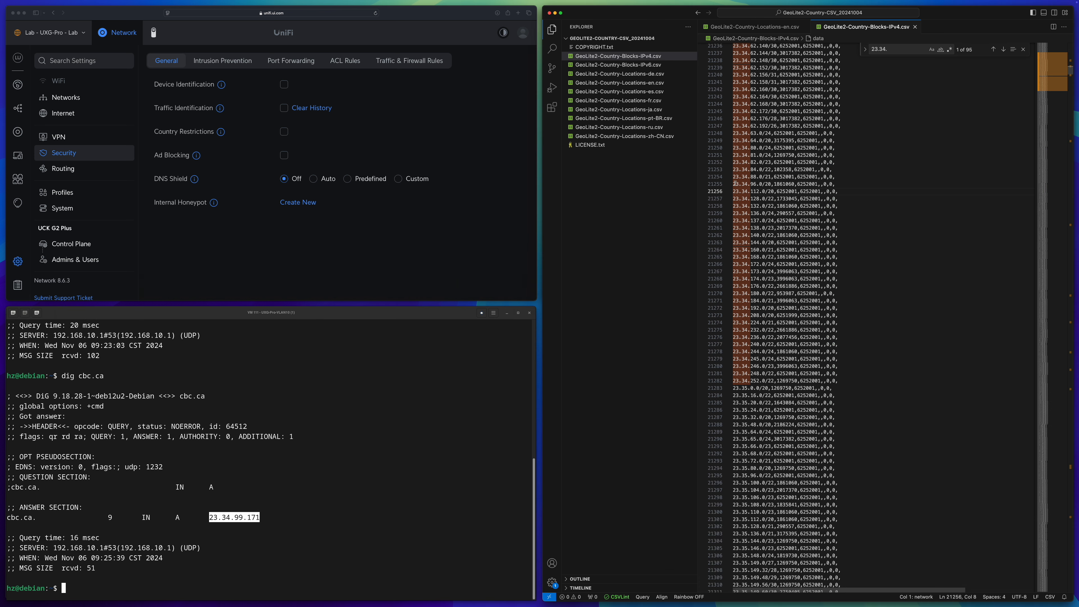
{"action": "left_click_drag", "start_coordinate": [733, 184], "coordinate": [790, 182]}
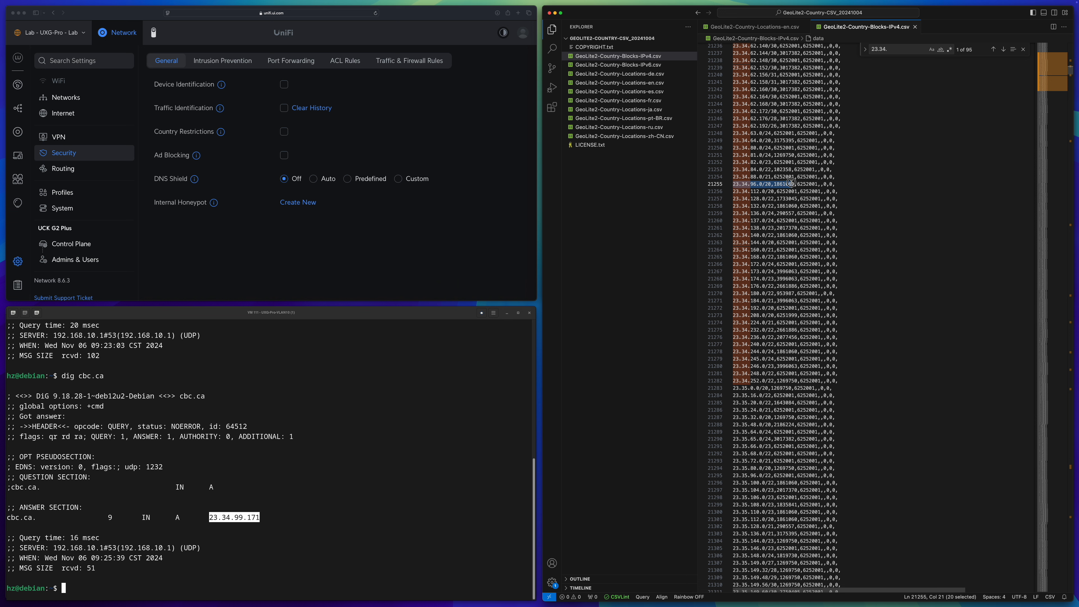
{"action": "double_click", "coordinate": [788, 184]}
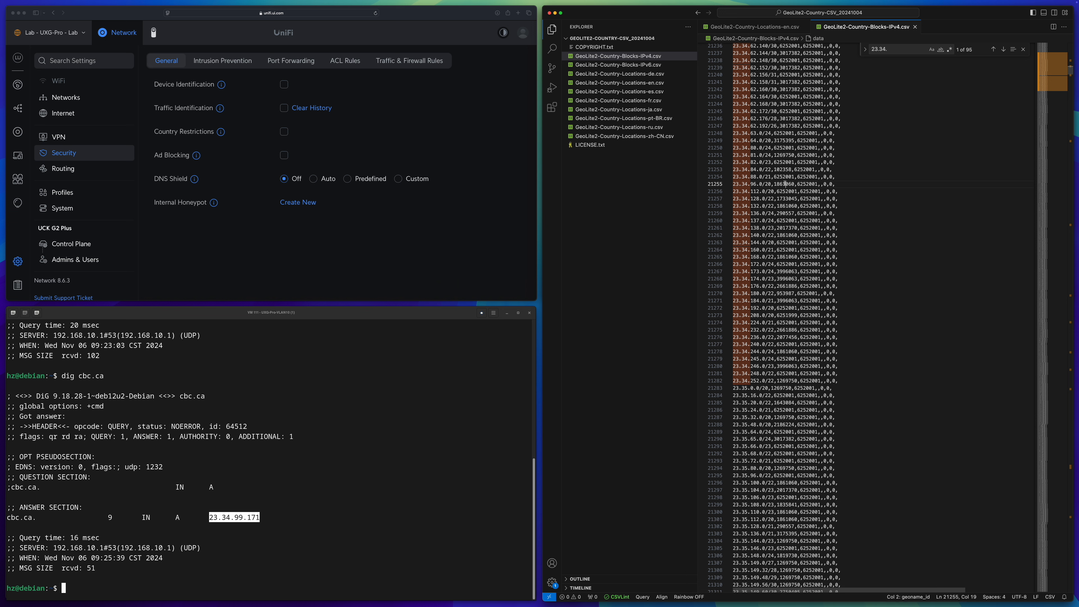
{"action": "left_click", "coordinate": [803, 183]}
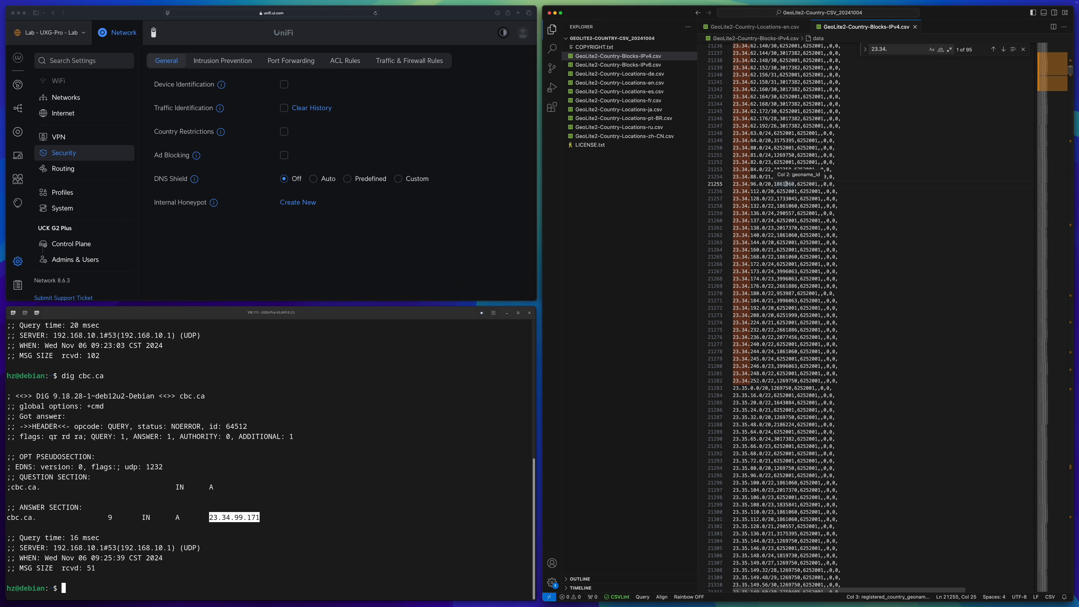
{"action": "double_click", "coordinate": [786, 184]}
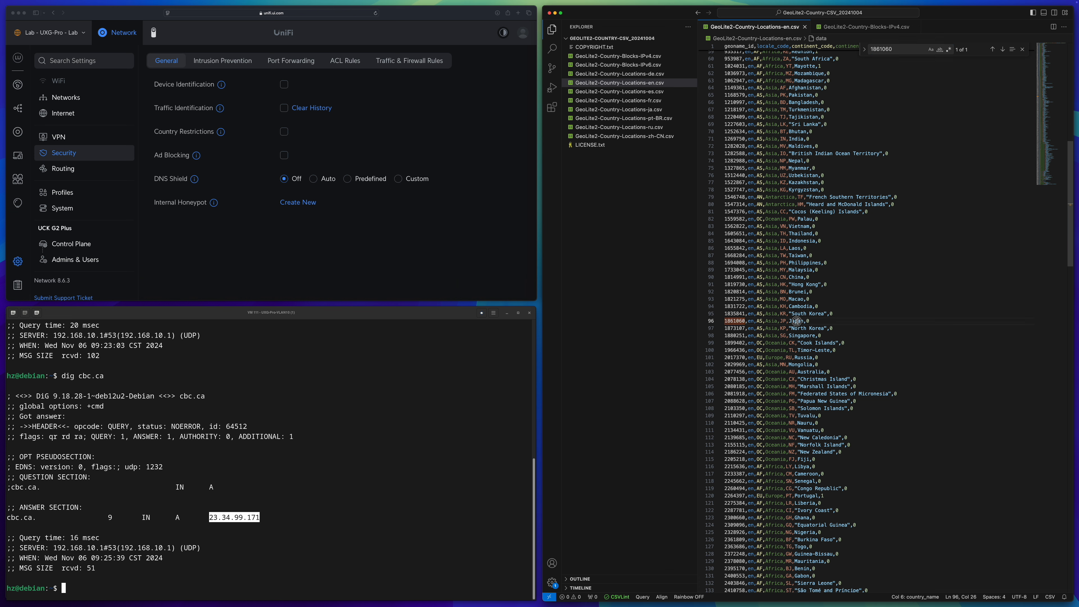
{"action": "double_click", "coordinate": [796, 321]}
{"action": "key", "text": "ctrl+Tab"}
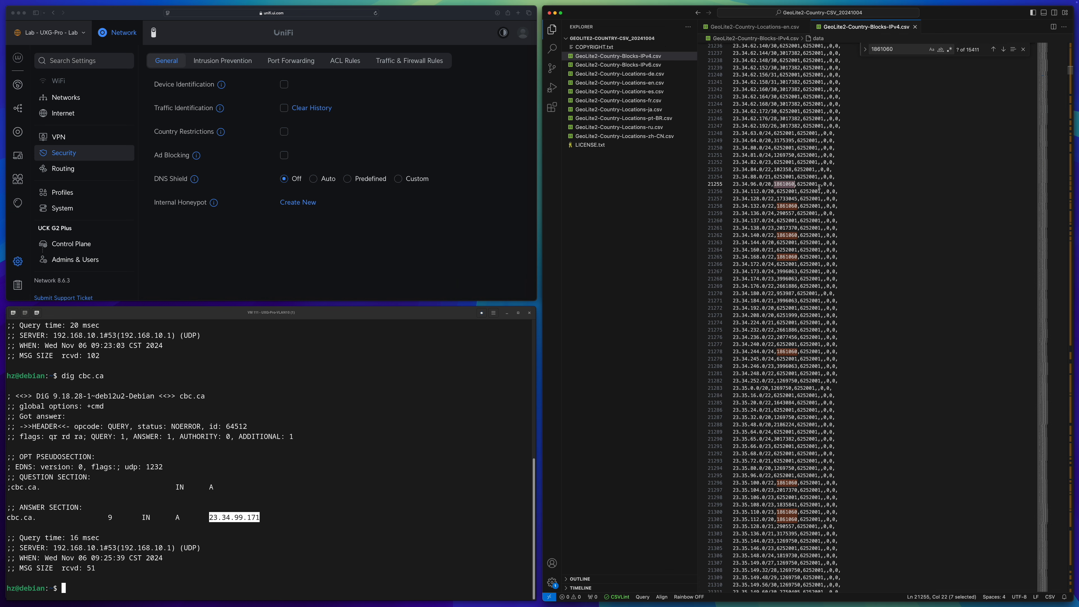
Copy the network's registered country ID 6252001 and search for it in the English locations file
{"action": "double_click", "coordinate": [811, 184]}
{"action": "key", "text": "super+c"}
{"action": "key", "text": "ctrl+Tab"}
{"action": "key", "text": "super+f"}
{"action": "key", "text": "super+v"}
{"action": "triple_click", "coordinate": [839, 321]}
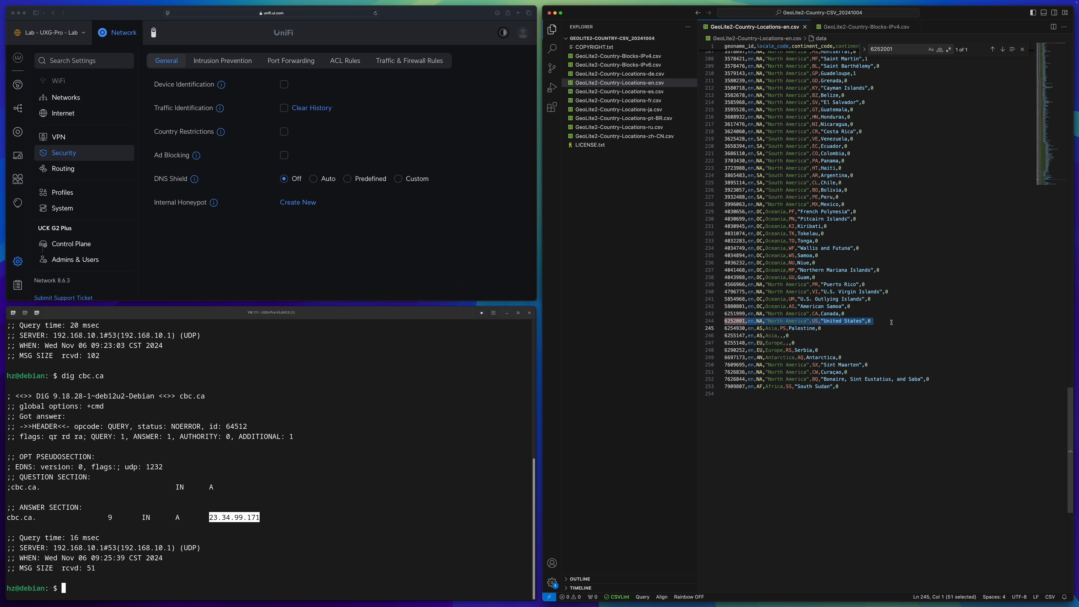
{"action": "key", "text": "ctrl+Tab"}
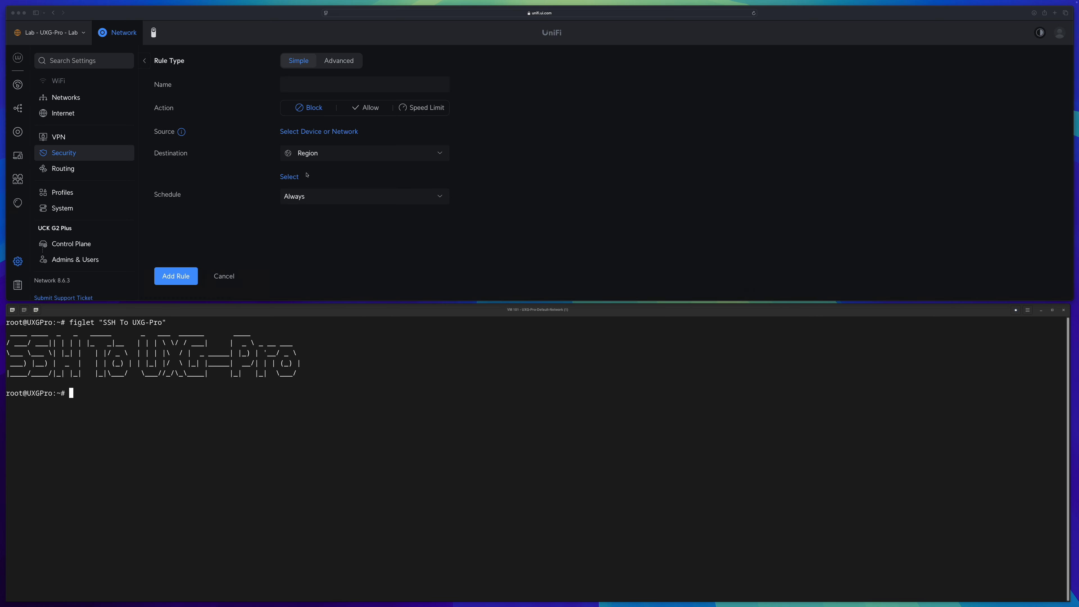
Browse the country list for the rule's Region destination, then leave the rule form without adding it
{"action": "left_click", "coordinate": [293, 178]}
{"action": "left_click", "coordinate": [293, 178]}
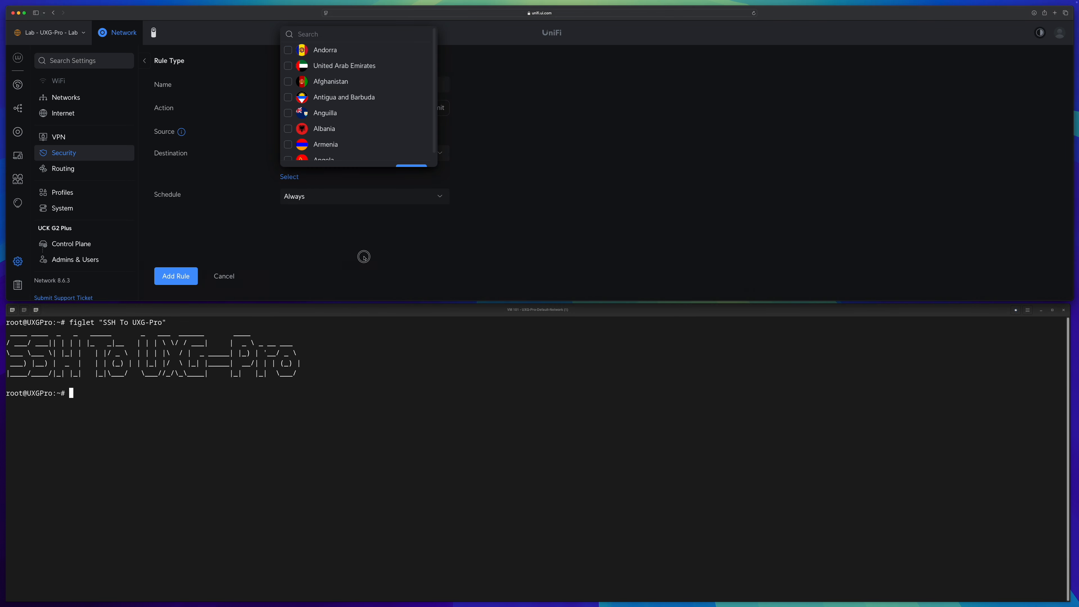
{"action": "left_click", "coordinate": [145, 60]}
{"action": "key", "text": "Return"}
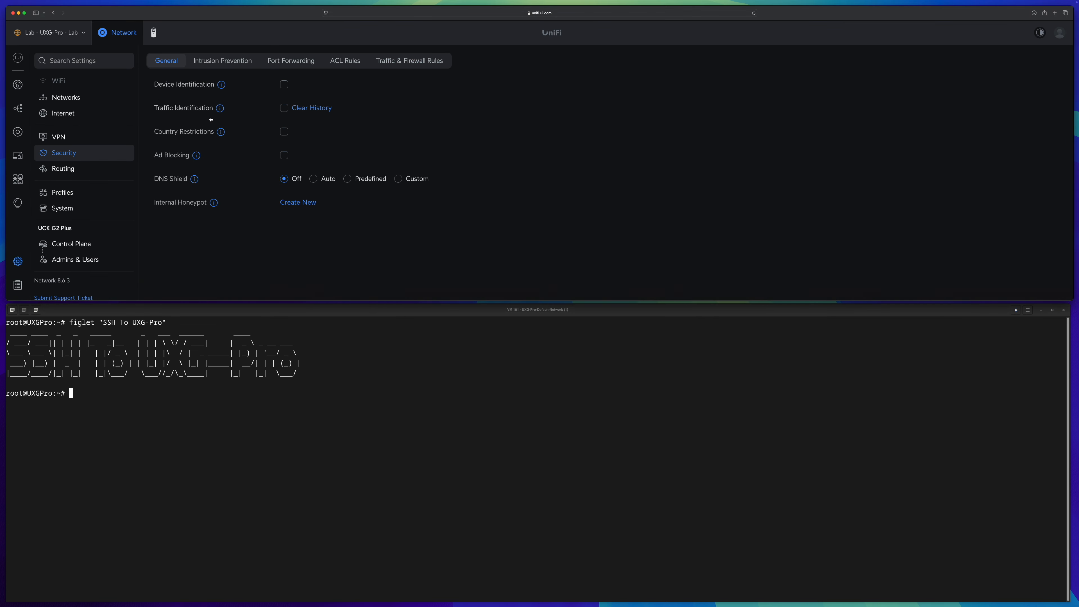
Toggle Country Restrictions on and back off
{"action": "left_click", "coordinate": [283, 133]}
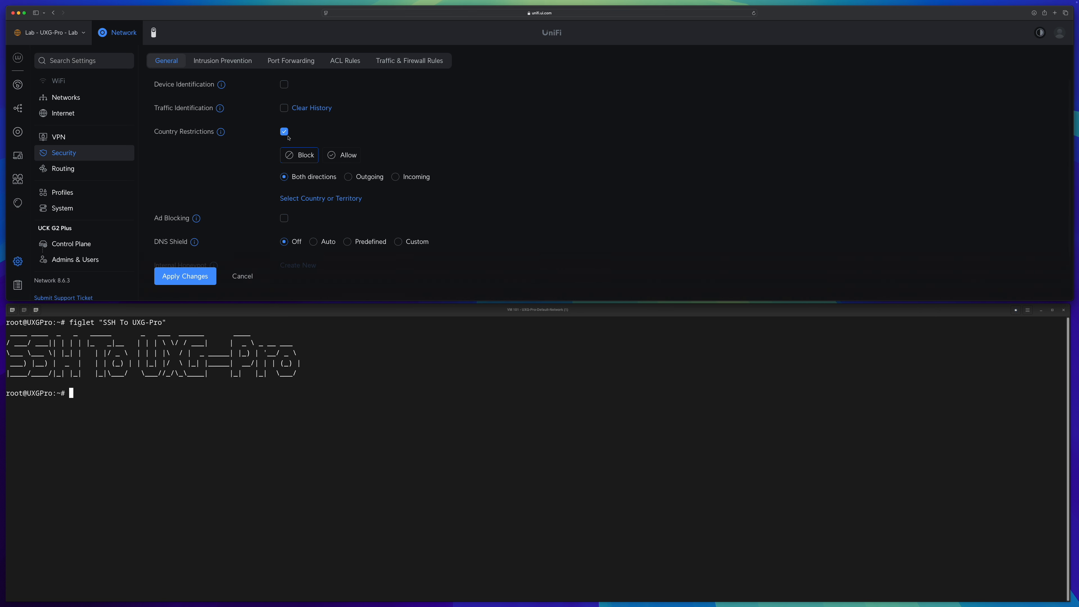
{"action": "left_click", "coordinate": [286, 133]}
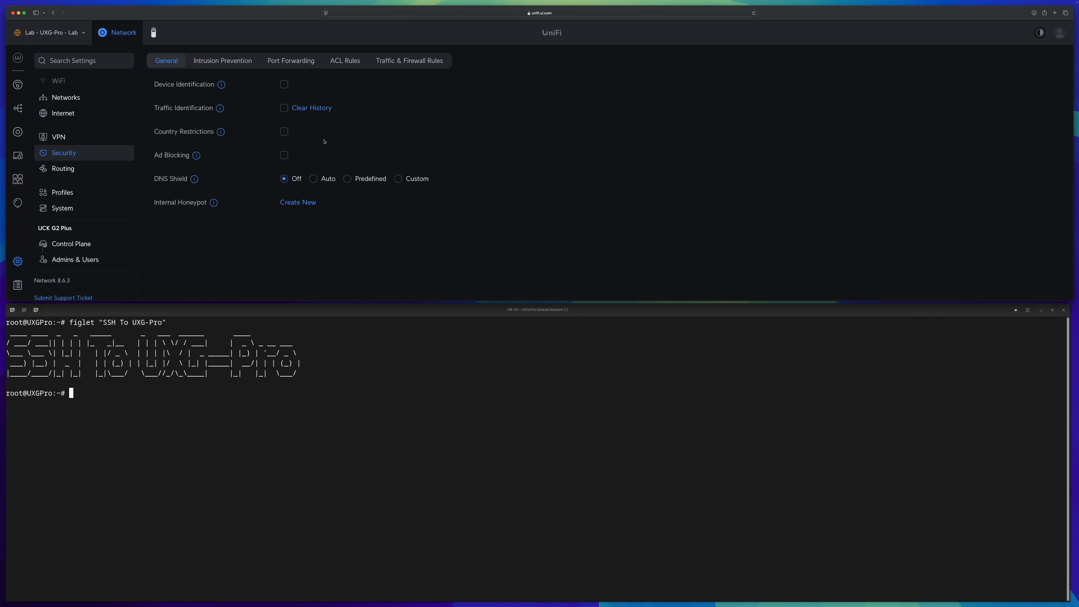
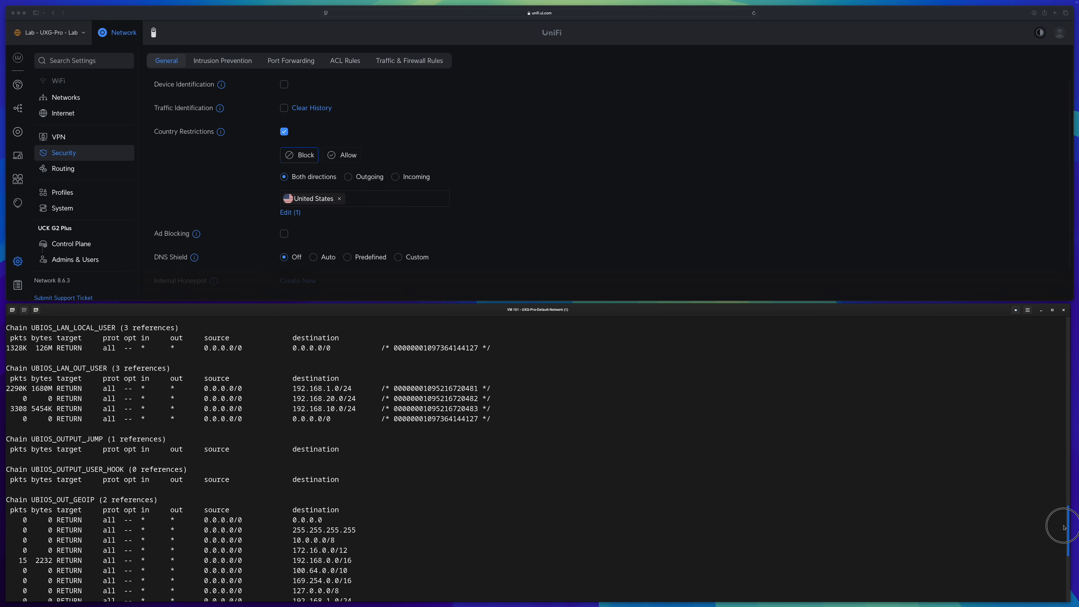
Examine the UBIOS_IN_GEOIP and UBIOS_OUT_GEOIP chains in the iptables rule listing
{"action": "double_click", "coordinate": [75, 385]}
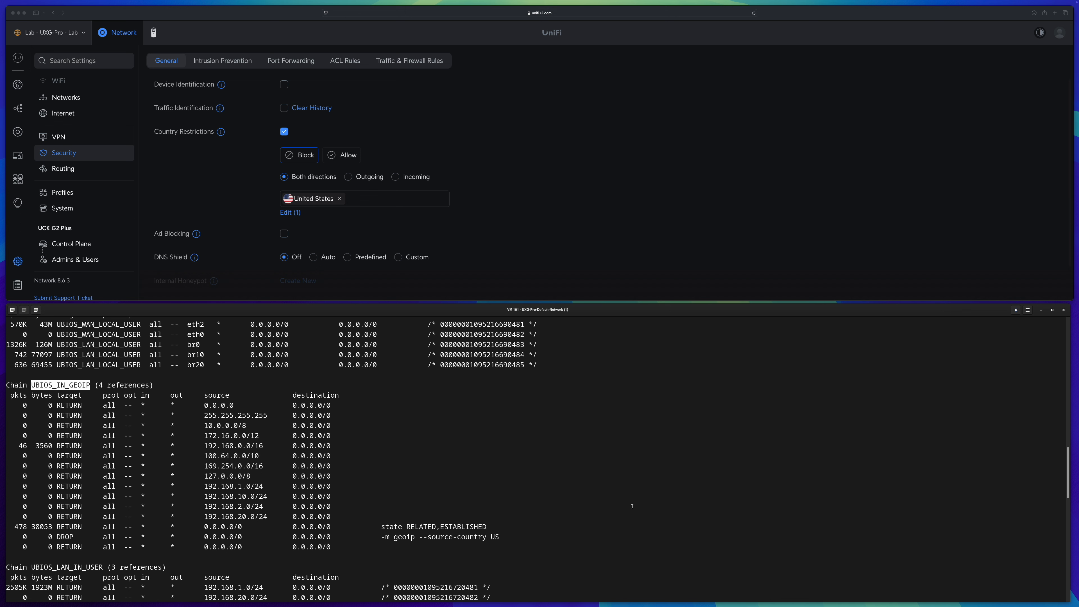
{"action": "left_click_drag", "start_coordinate": [1060, 453], "coordinate": [1059, 529]}
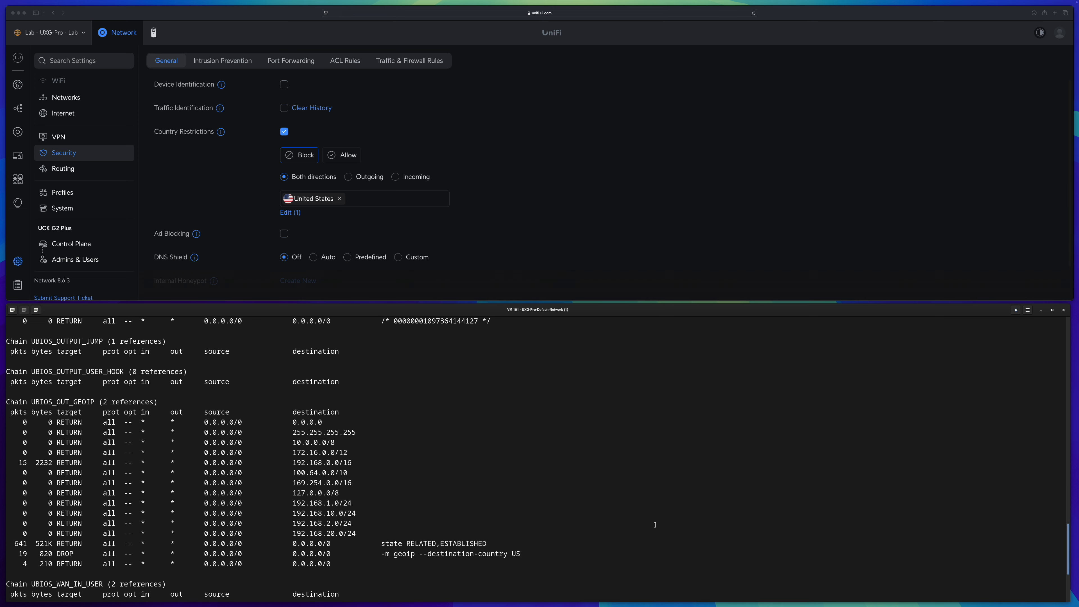
{"action": "double_click", "coordinate": [63, 401]}
{"action": "scroll", "coordinate": [63, 401], "scroll_direction": "up", "scroll_amount": 3}
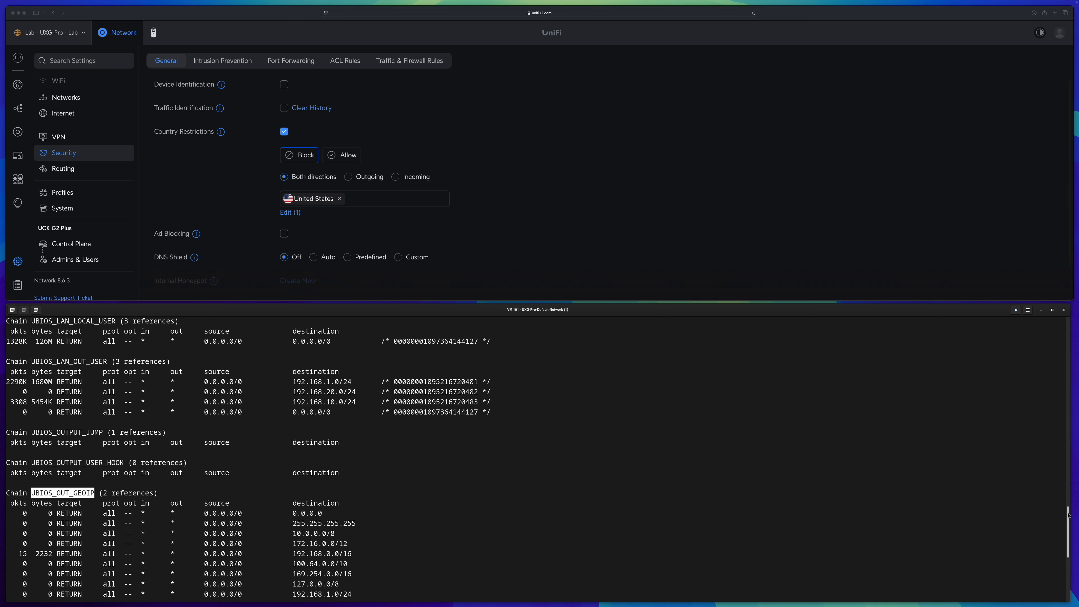
{"action": "left_click_drag", "start_coordinate": [1069, 515], "coordinate": [1061, 461]}
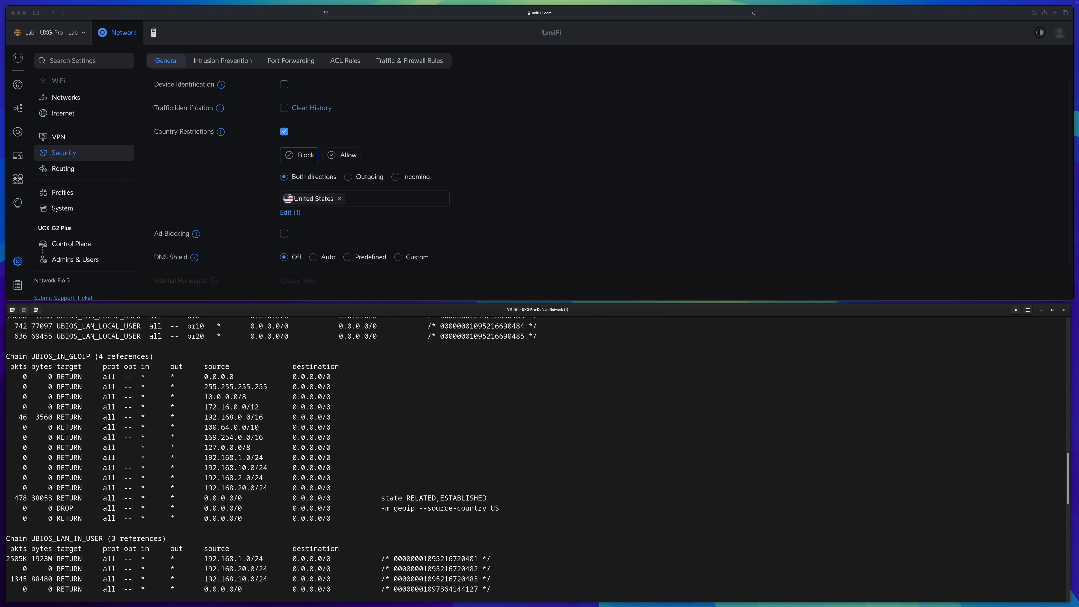
{"action": "left_click_drag", "start_coordinate": [382, 508], "coordinate": [416, 508]}
{"action": "left_click_drag", "start_coordinate": [18, 509], "coordinate": [503, 508]}
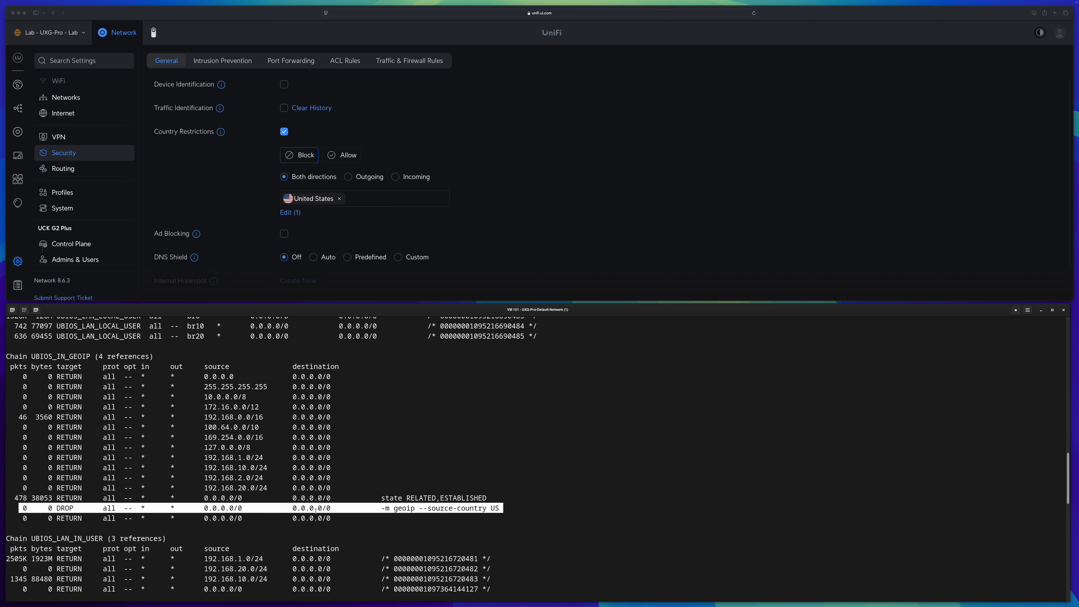
Highlight the geoip DROP rule that matches source country US in the inbound chain
{"action": "left_click", "coordinate": [384, 509]}
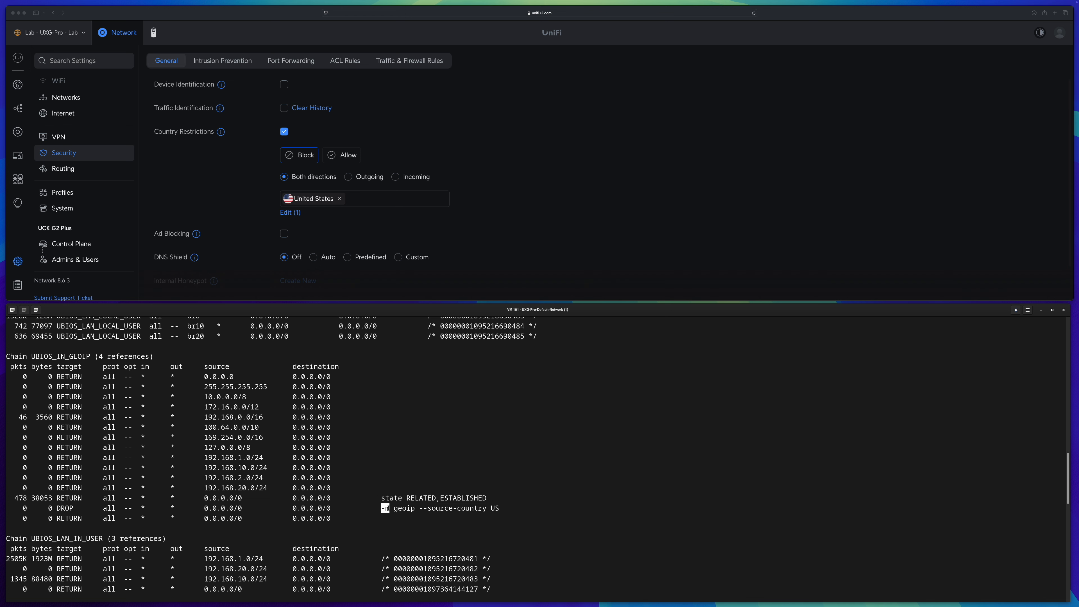
{"action": "double_click", "coordinate": [405, 509]}
{"action": "left_click", "coordinate": [418, 508]}
{"action": "left_click_drag", "start_coordinate": [419, 508], "coordinate": [499, 508]}
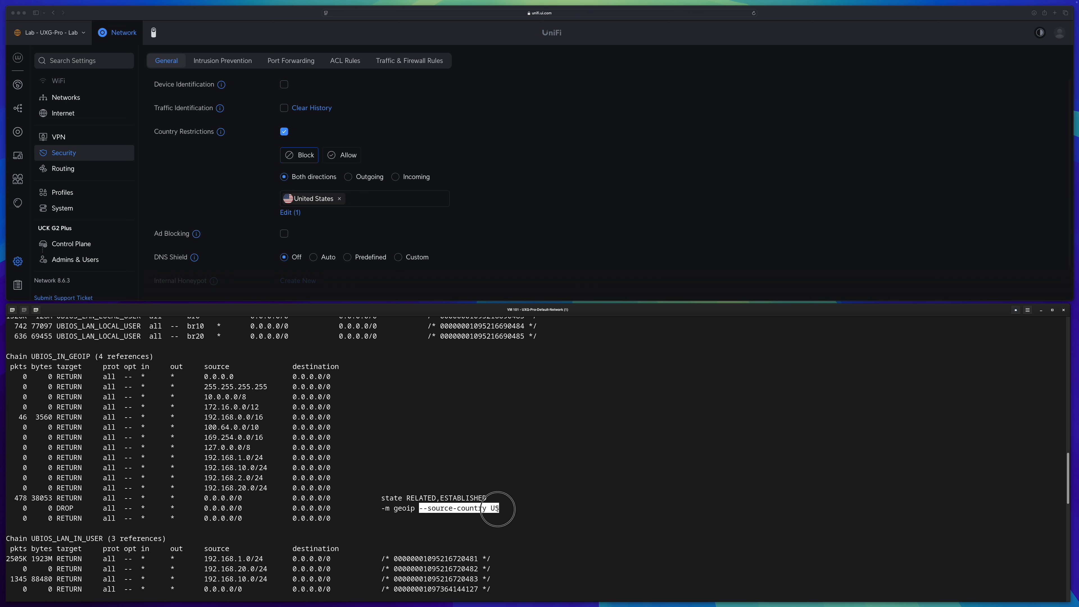
{"action": "left_click", "coordinate": [413, 508]}
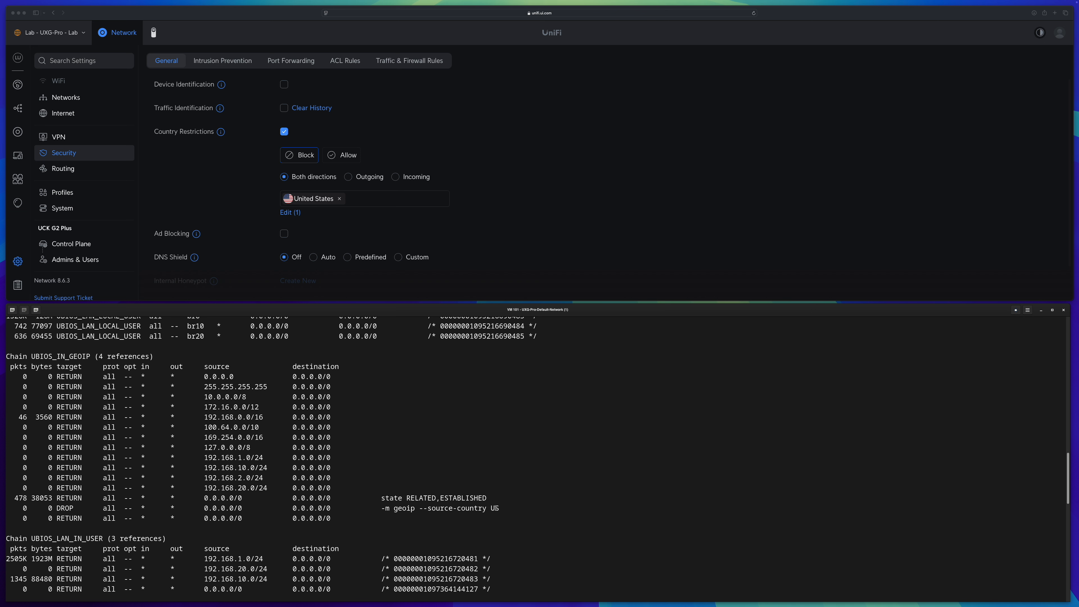
{"action": "left_click_drag", "start_coordinate": [497, 509], "coordinate": [70, 509]}
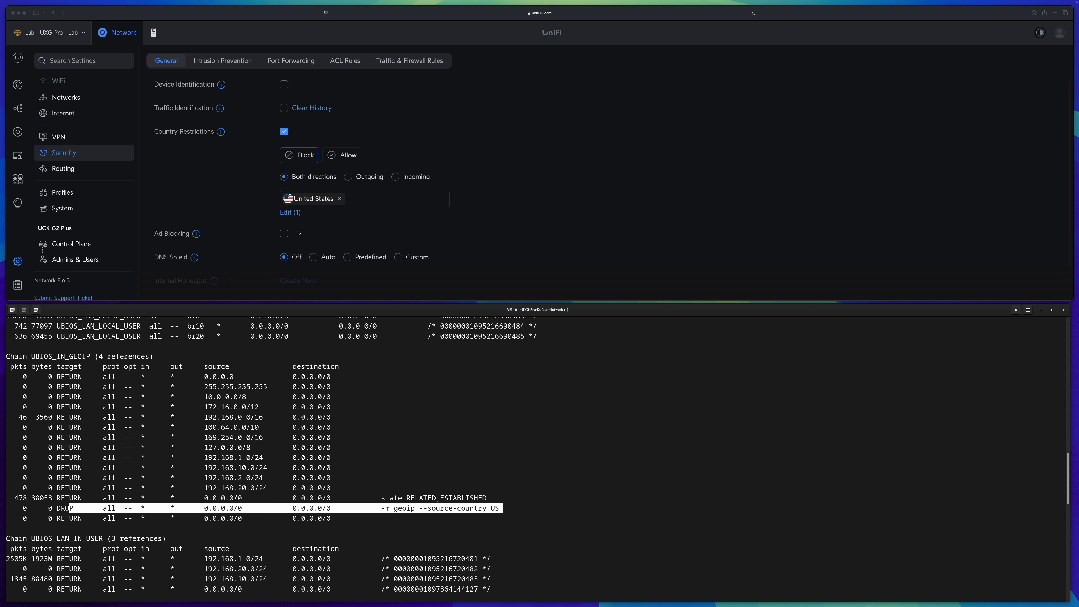
{"action": "left_click", "coordinate": [411, 513]}
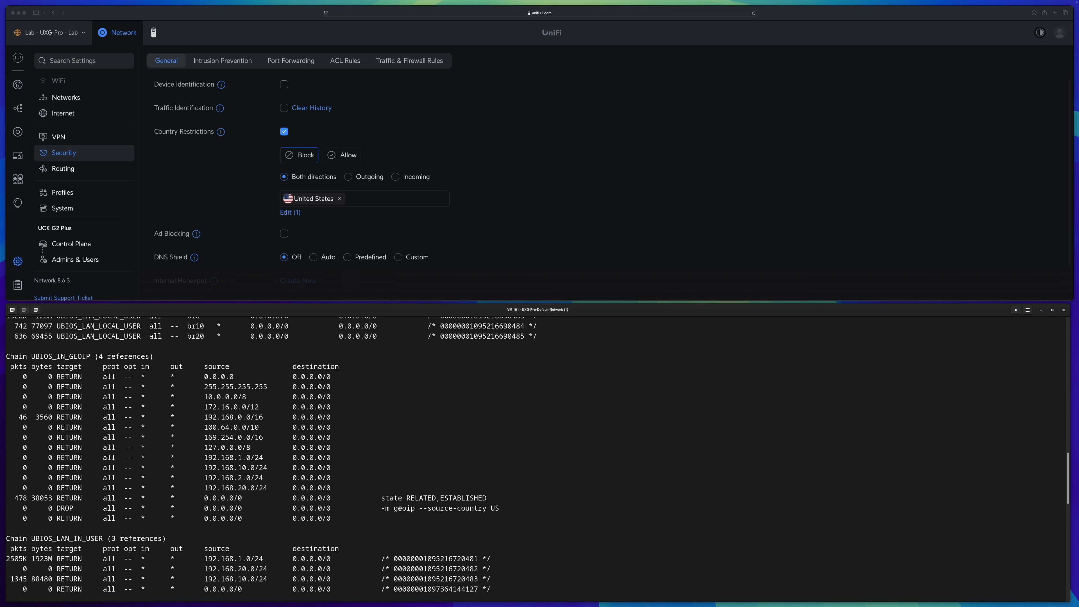
Run cat /proc/modules | grep geo to check for the geoip kernel module
{"action": "double_click", "coordinate": [400, 509]}
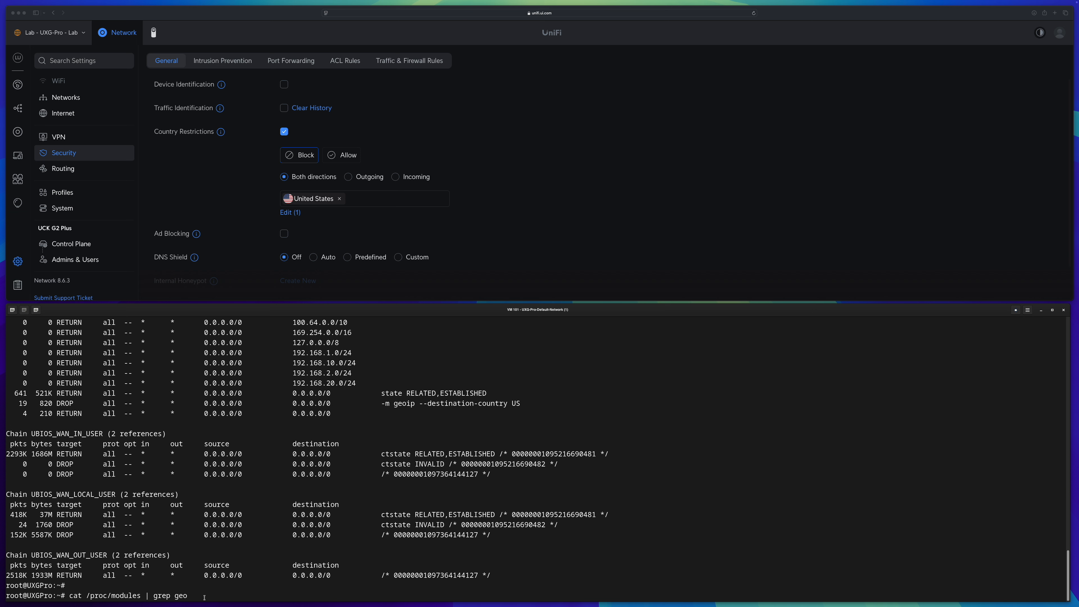
{"action": "key", "text": "Return"}
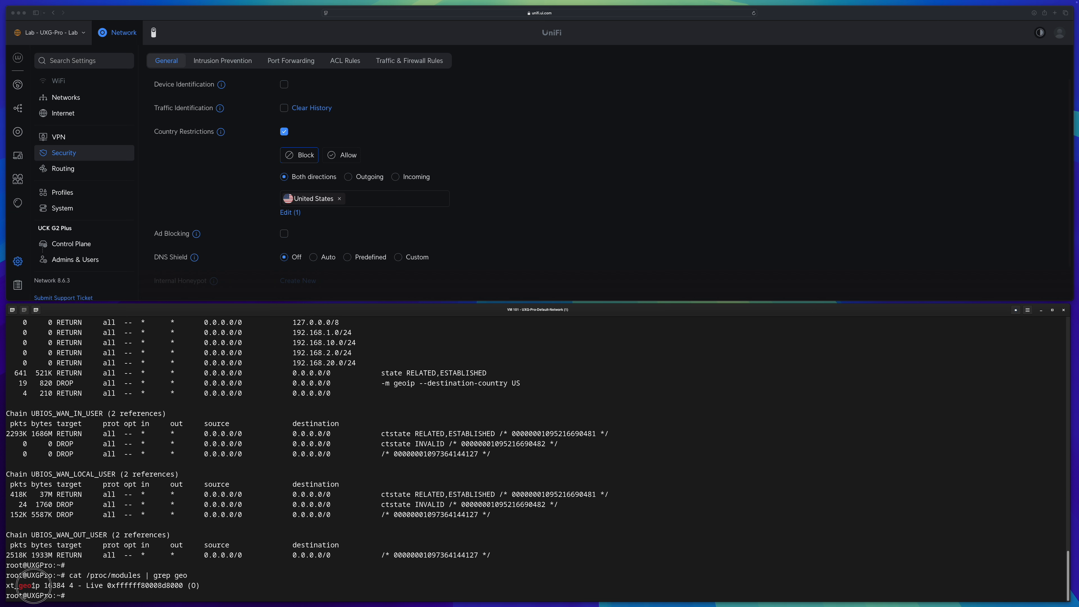
{"action": "double_click", "coordinate": [13, 586]}
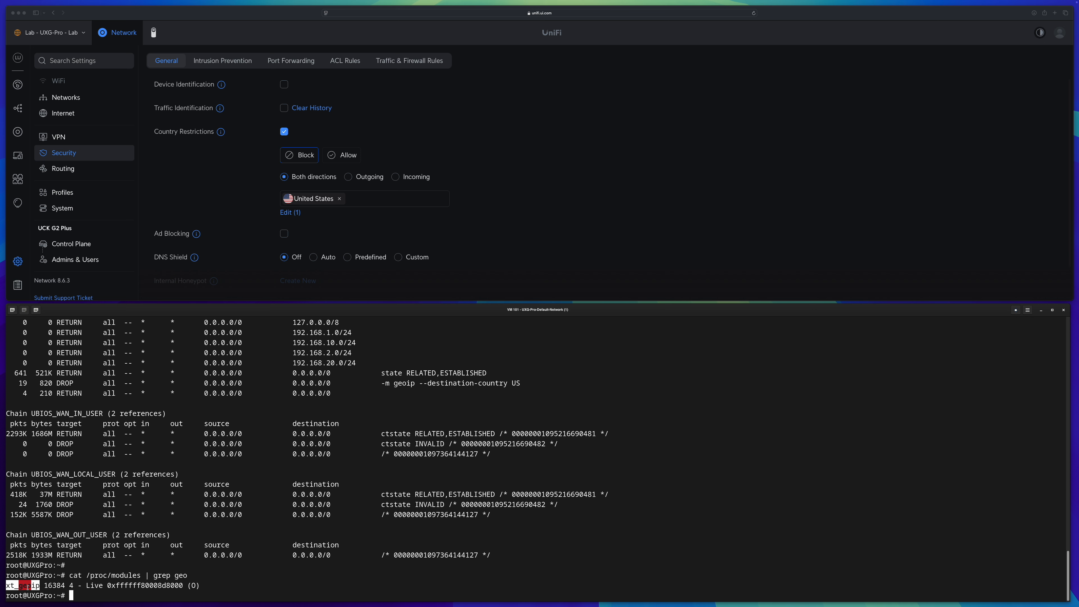
Show the geoip match options with iptables -m geoip --help
{"action": "left_click", "coordinate": [43, 586]}
{"action": "type", "text": "iptables -m geoip --help"}
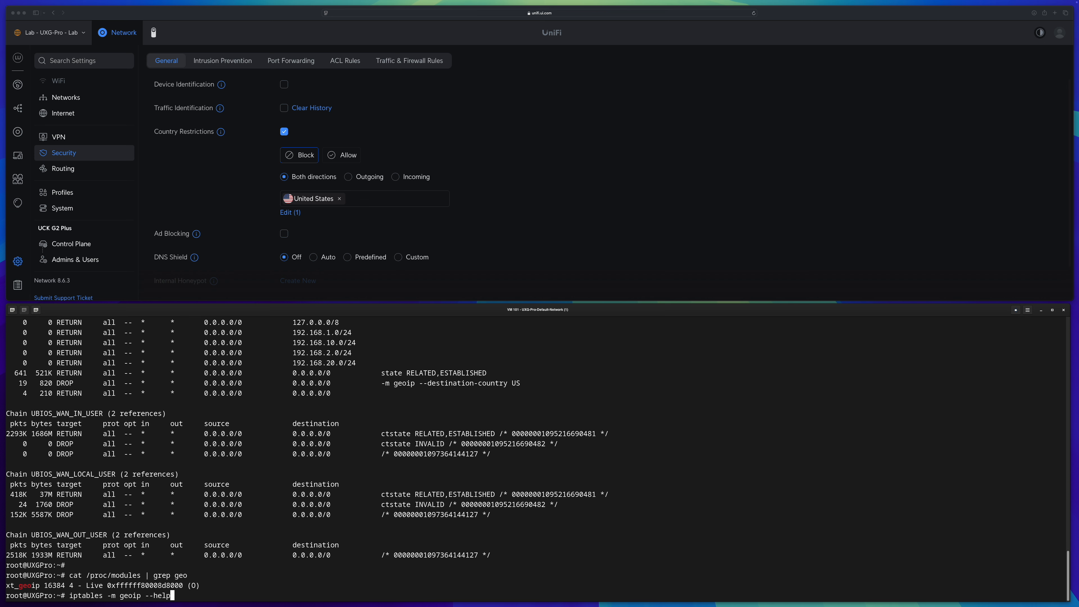
{"action": "key", "text": "Return"}
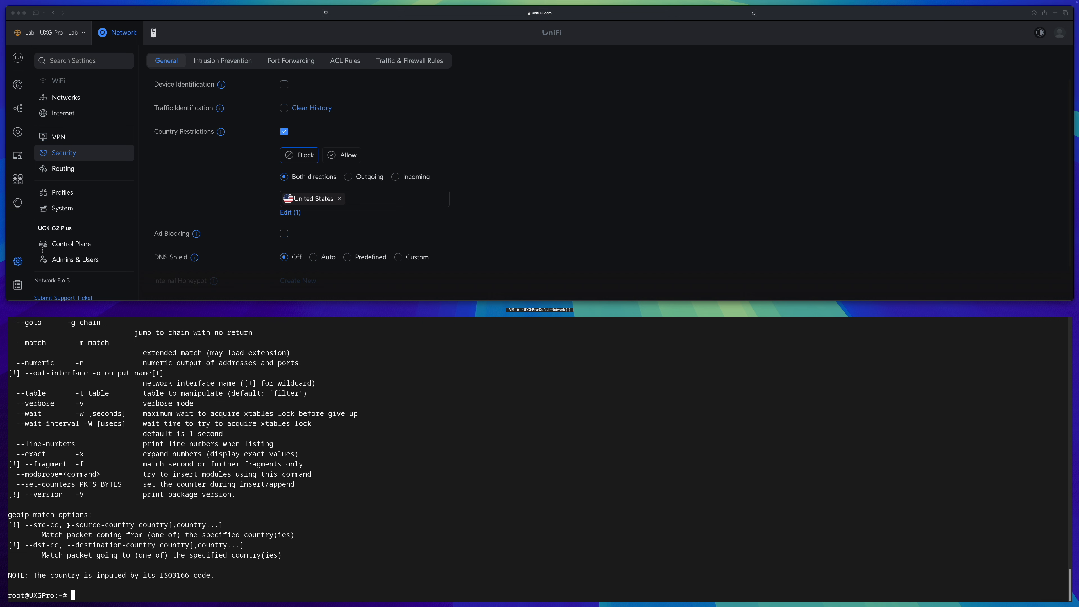
{"action": "left_click_drag", "start_coordinate": [68, 525], "coordinate": [134, 526]}
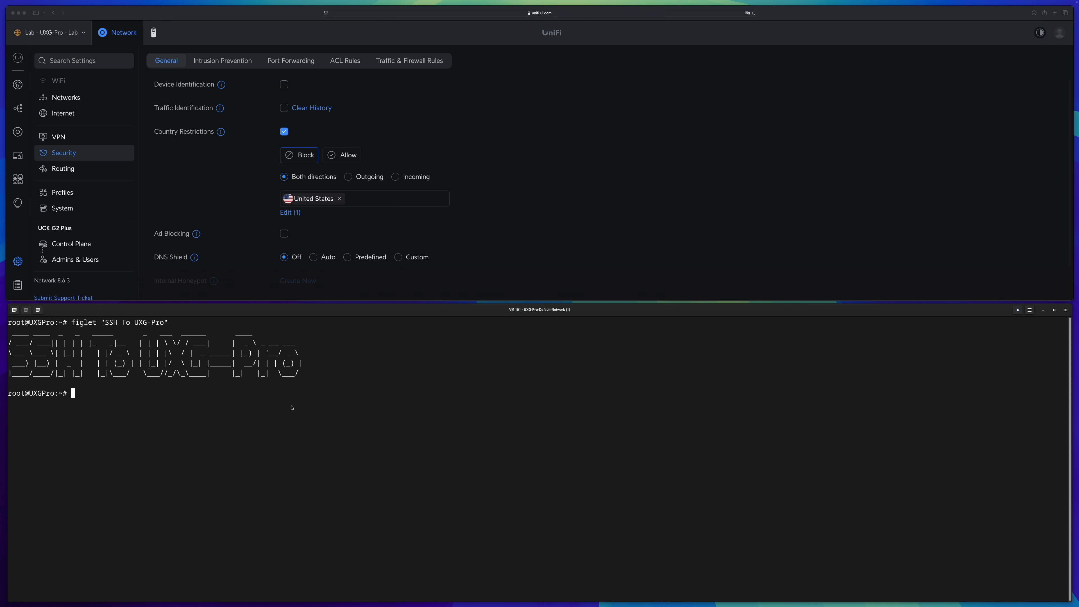
Change into the pasted directory and list its files
{"action": "type", "text": "cd"}
{"action": "type", "text": "/usr/lib/xtables-addons"}
{"action": "key", "text": "Return"}
{"action": "type", "text": "ls"}
{"action": "key", "text": "Return"}
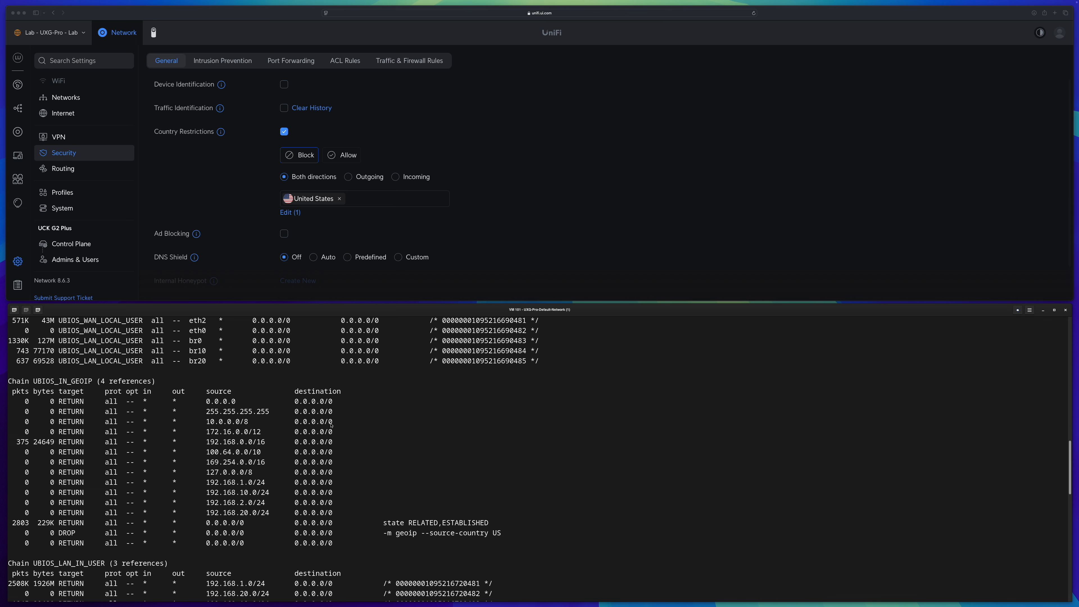
Review the inbound geoip chain rules, highlighting the RELATED,ESTABLISHED return and the source-country US drop
{"action": "left_click", "coordinate": [180, 183]}
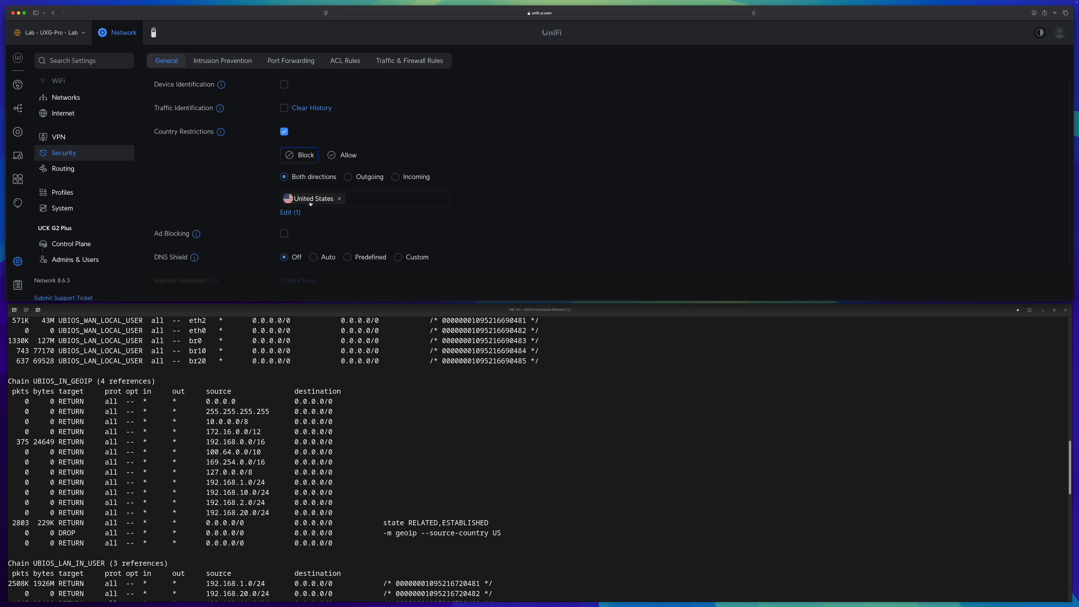
{"action": "left_click", "coordinate": [702, 448]}
{"action": "scroll", "coordinate": [702, 448], "scroll_direction": "down", "scroll_amount": 1}
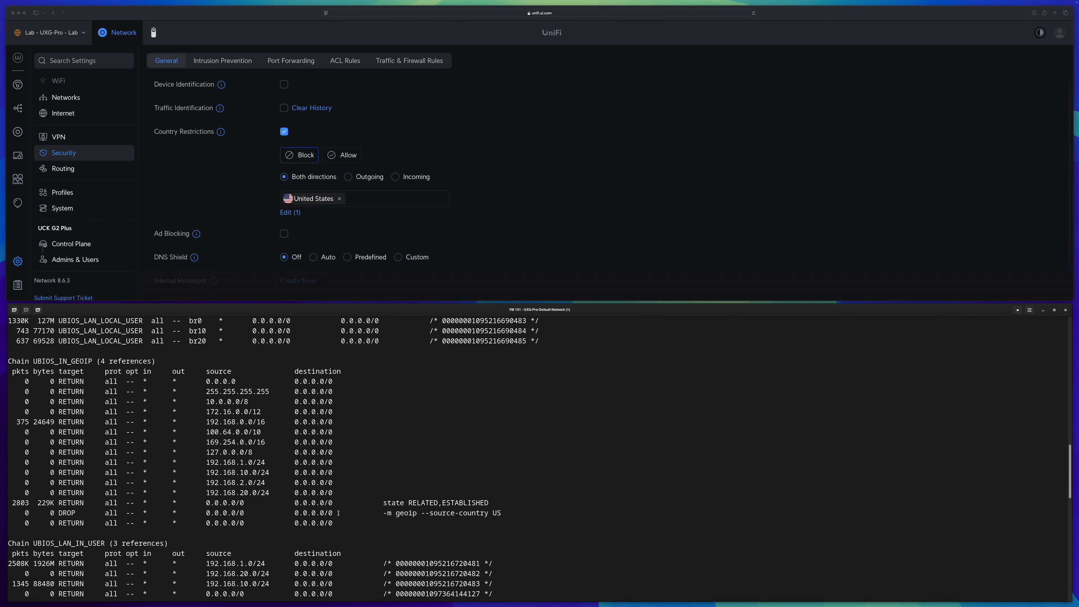
{"action": "left_click_drag", "start_coordinate": [503, 515], "coordinate": [46, 515]}
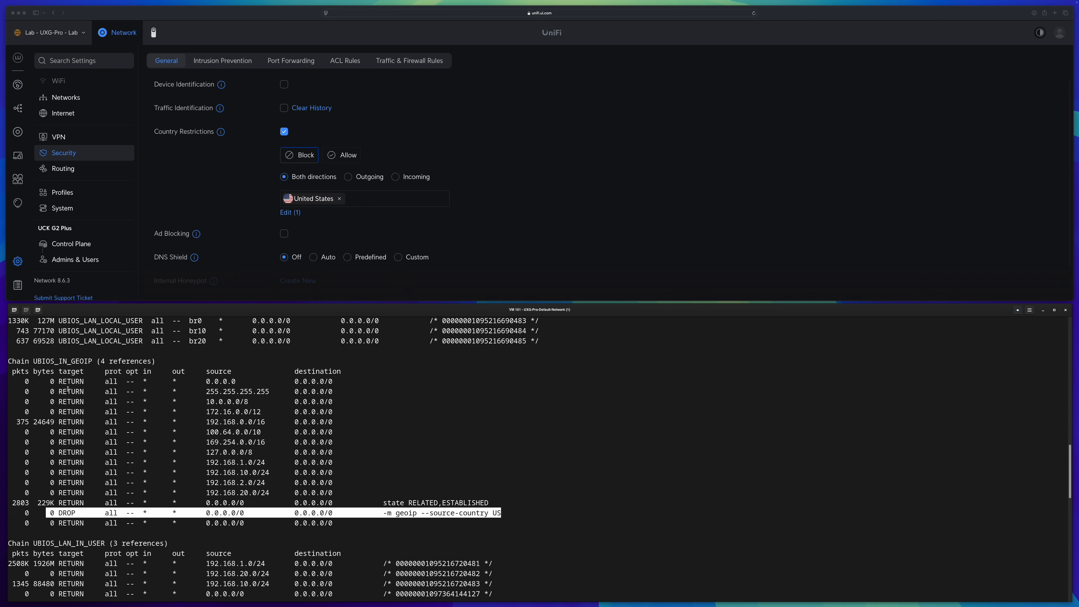
{"action": "scroll", "coordinate": [387, 483], "scroll_direction": "down", "scroll_amount": 1}
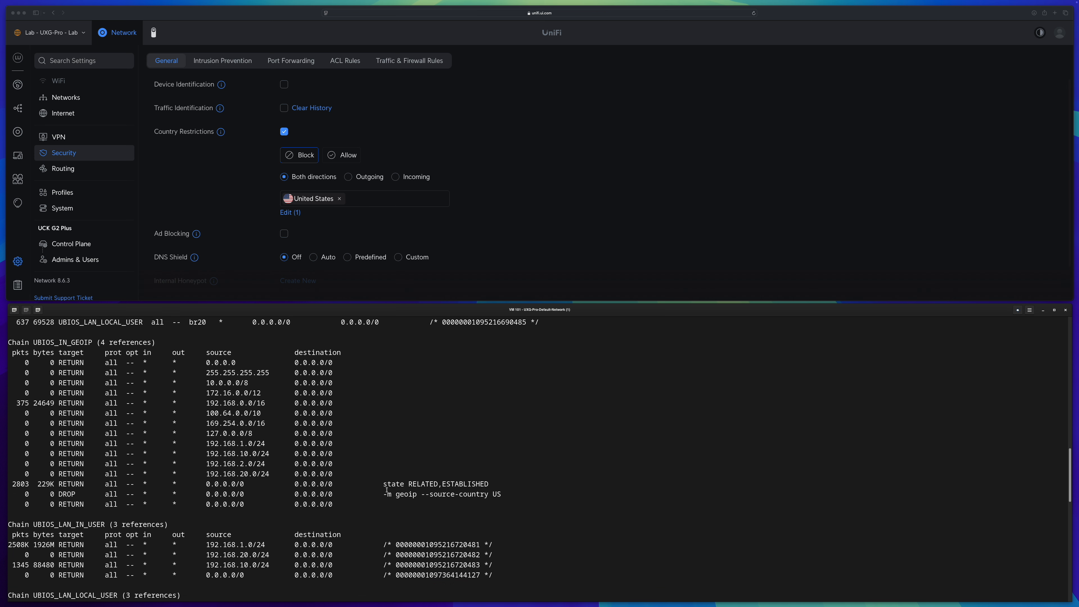
{"action": "left_click_drag", "start_coordinate": [482, 494], "coordinate": [366, 496]}
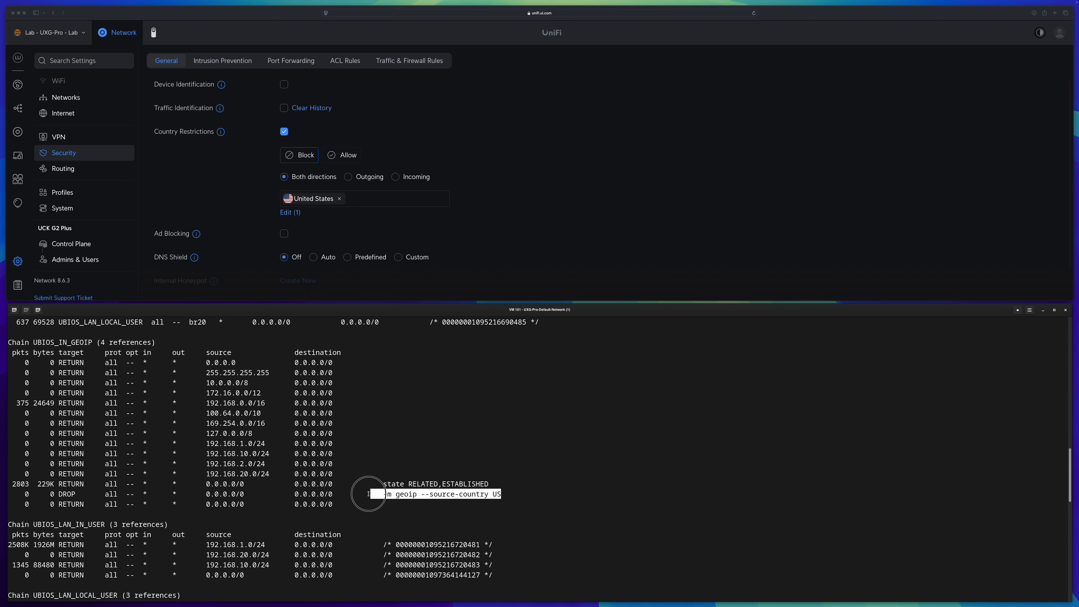
{"action": "double_click", "coordinate": [60, 486]}
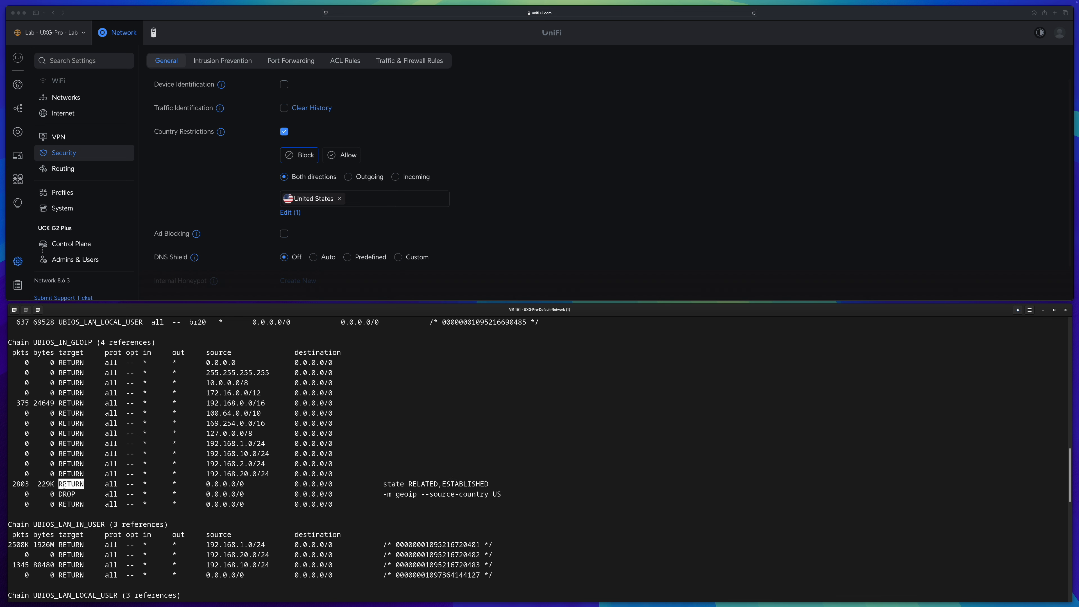
{"action": "double_click", "coordinate": [467, 483]}
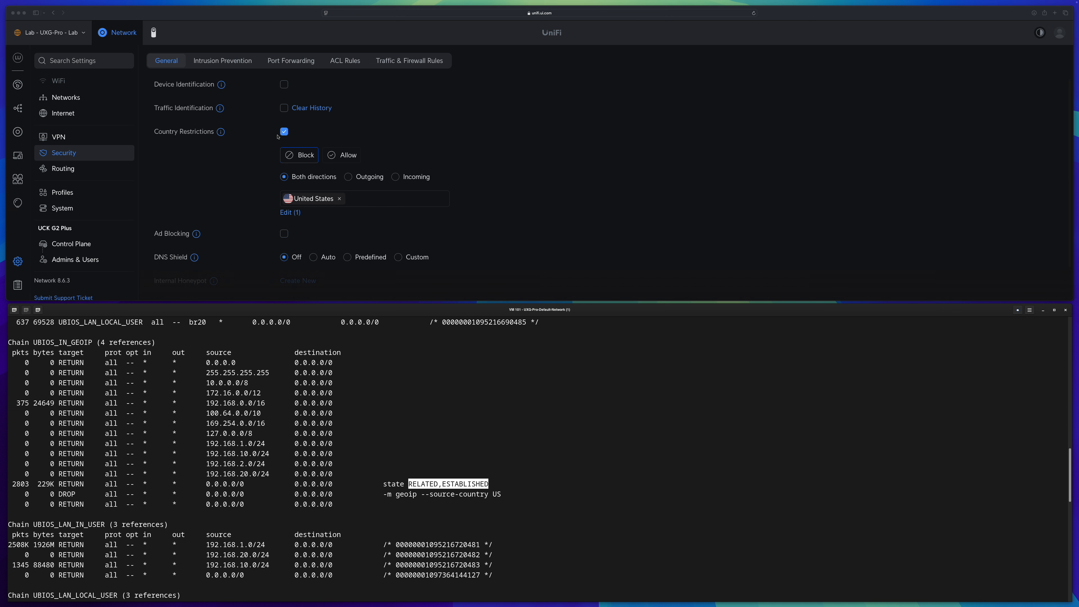
{"action": "left_click", "coordinate": [418, 487]}
{"action": "left_click_drag", "start_coordinate": [500, 484], "coordinate": [65, 486]}
{"action": "left_click", "coordinate": [474, 494]}
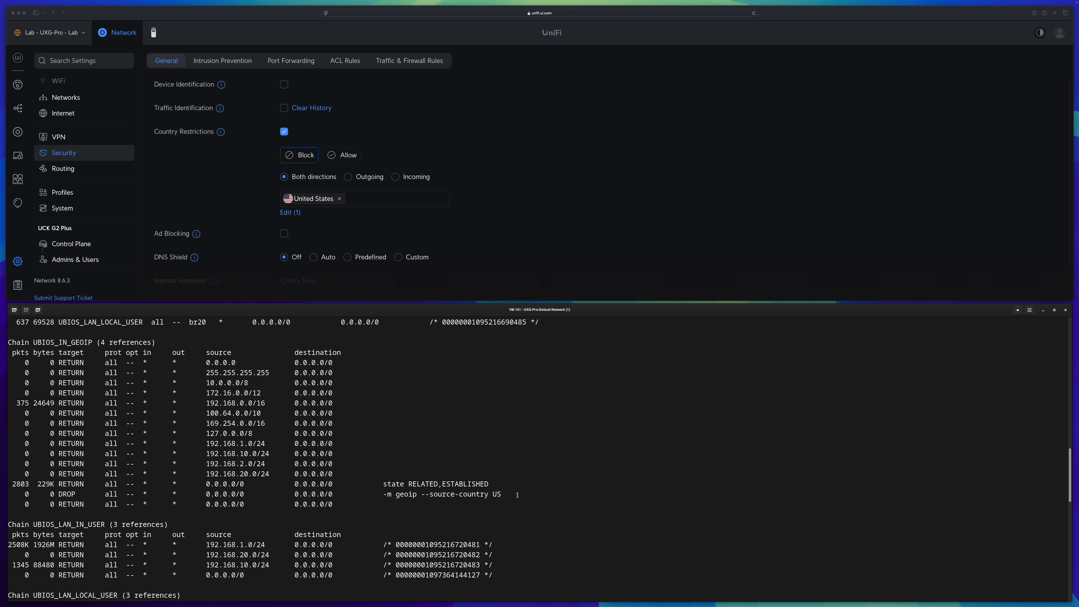
{"action": "left_click_drag", "start_coordinate": [508, 496], "coordinate": [376, 495]}
{"action": "left_click", "coordinate": [407, 485]}
{"action": "left_click_drag", "start_coordinate": [500, 484], "coordinate": [62, 484]}
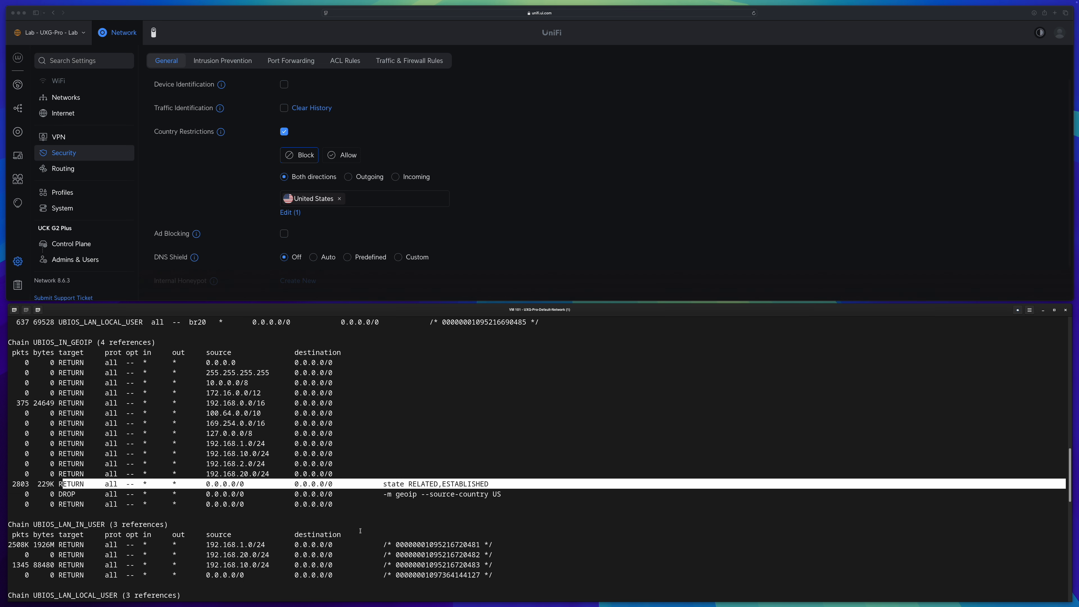
Review the outbound geoip chain rules and their destination-country US drop
{"action": "left_click_drag", "start_coordinate": [1070, 459], "coordinate": [1071, 542]}
{"action": "left_click_drag", "start_coordinate": [491, 476], "coordinate": [148, 479]}
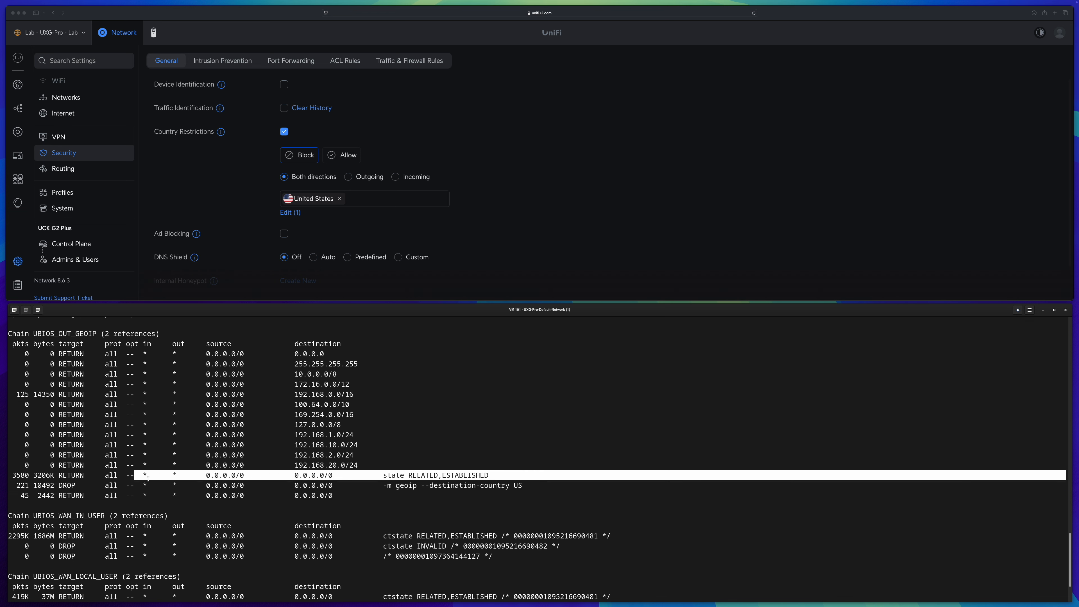
{"action": "left_click", "coordinate": [402, 485]}
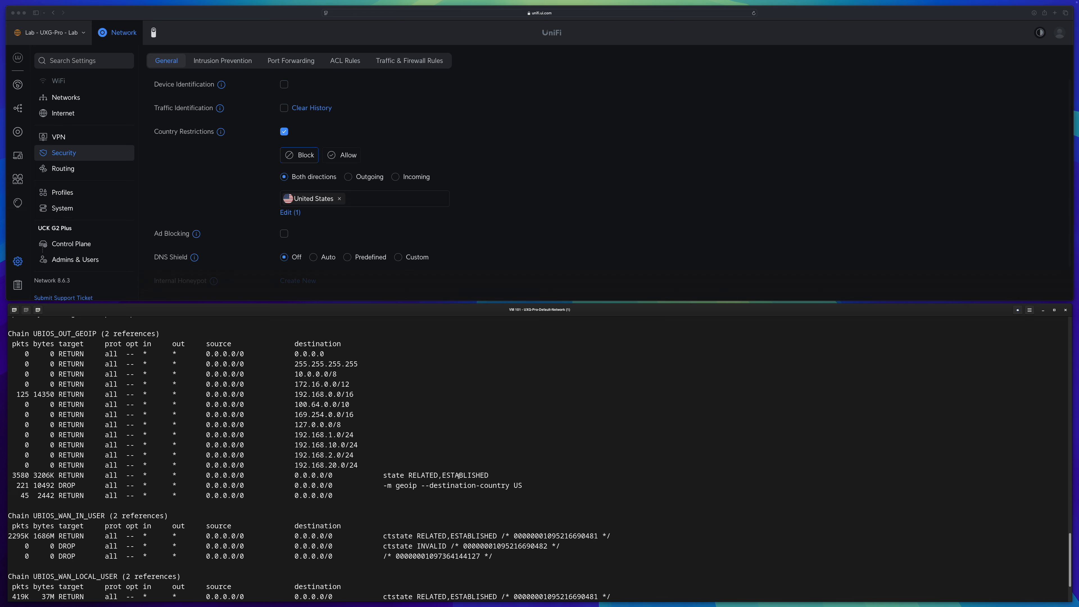
{"action": "left_click_drag", "start_coordinate": [489, 474], "coordinate": [450, 482]}
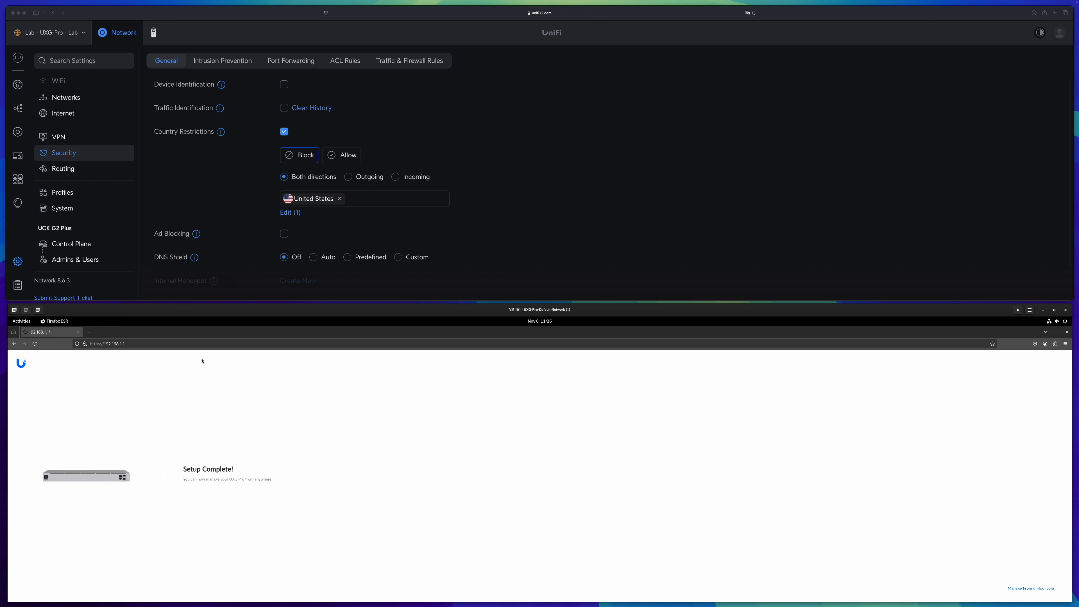
Open unifi.ui.com in the test machine's browser
{"action": "left_click", "coordinate": [183, 343]}
{"action": "type", "text": "unifi.ui.com"}
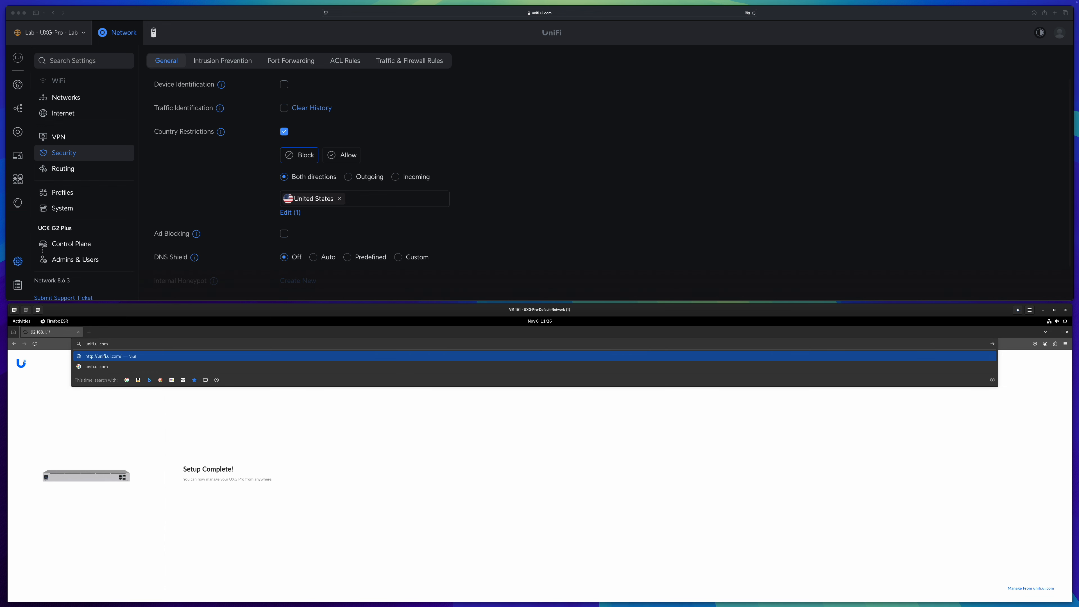
{"action": "key", "text": "Return"}
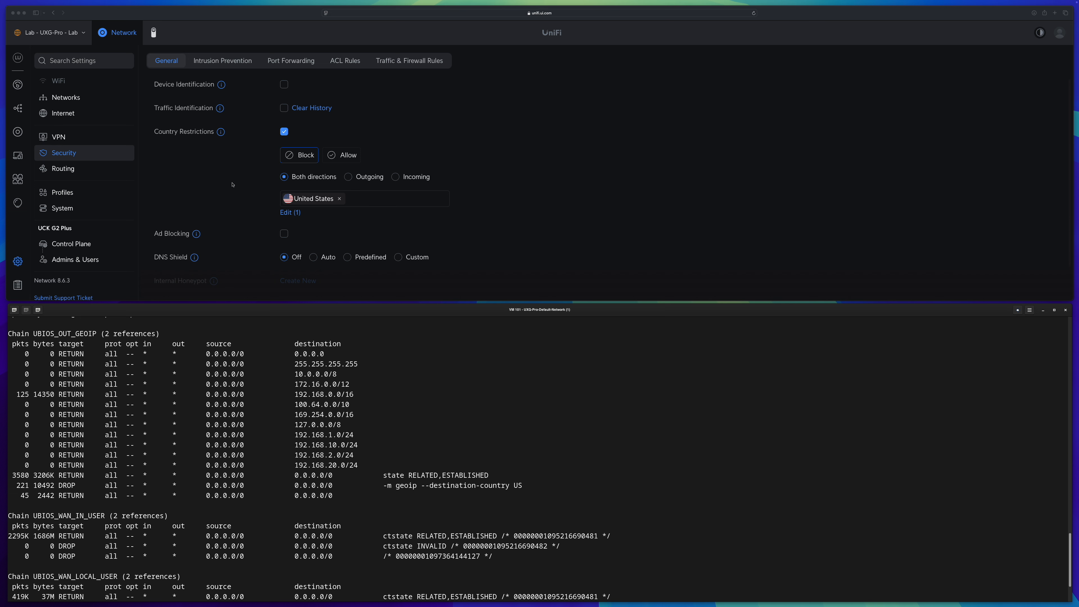
Disable Country Restrictions and apply the changes
{"action": "left_click", "coordinate": [285, 131]}
{"action": "left_click", "coordinate": [284, 131]}
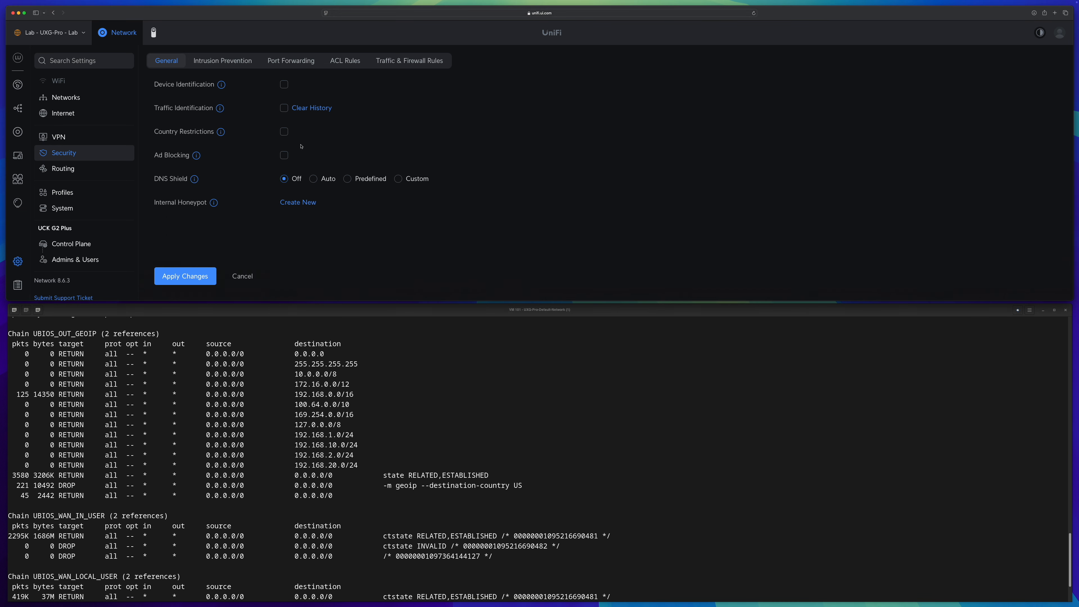
{"action": "left_click", "coordinate": [199, 277]}
Start a new simple traffic rule named block US that blocks traffic to a Region destination
{"action": "left_click", "coordinate": [409, 61]}
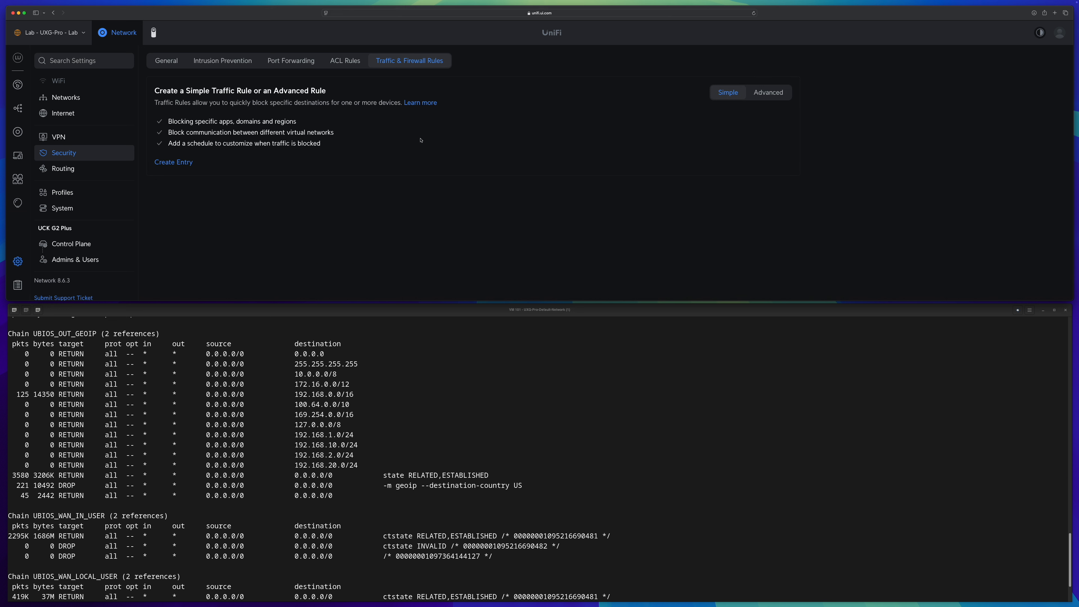
{"action": "left_click", "coordinate": [172, 162]}
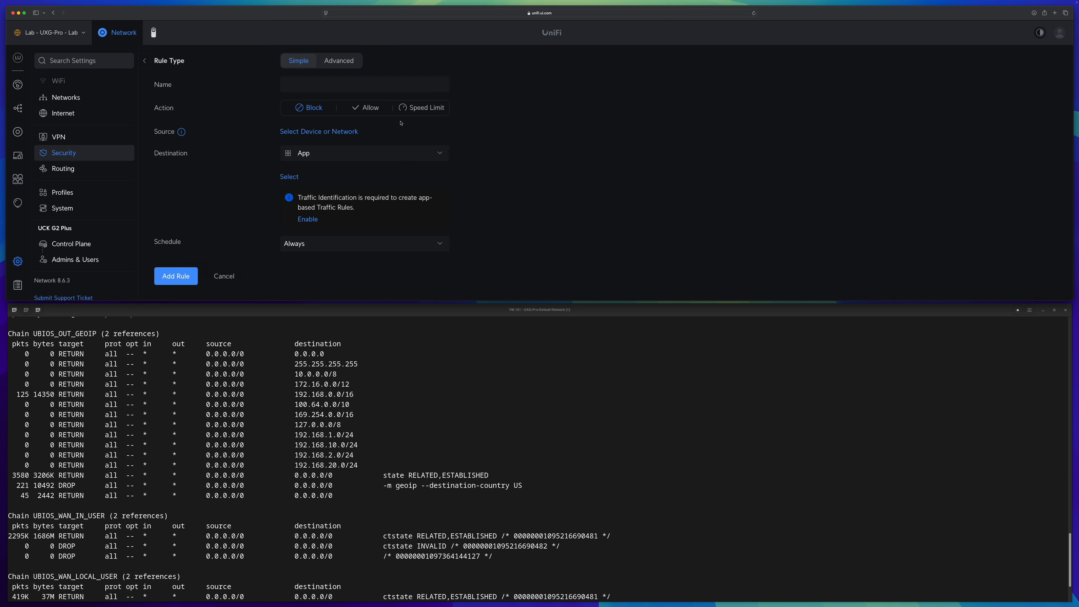
{"action": "left_click", "coordinate": [307, 89]}
{"action": "type", "text": "block US"}
{"action": "left_click", "coordinate": [365, 153]}
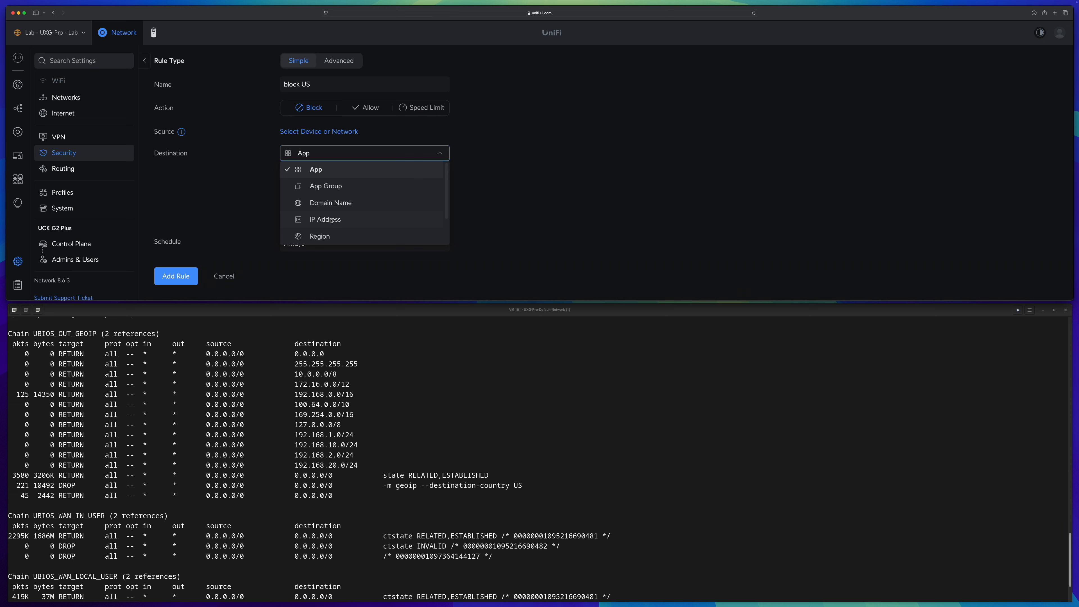
{"action": "left_click", "coordinate": [326, 237]}
Choose United States as the blocked region for the rule
{"action": "left_click", "coordinate": [290, 176]}
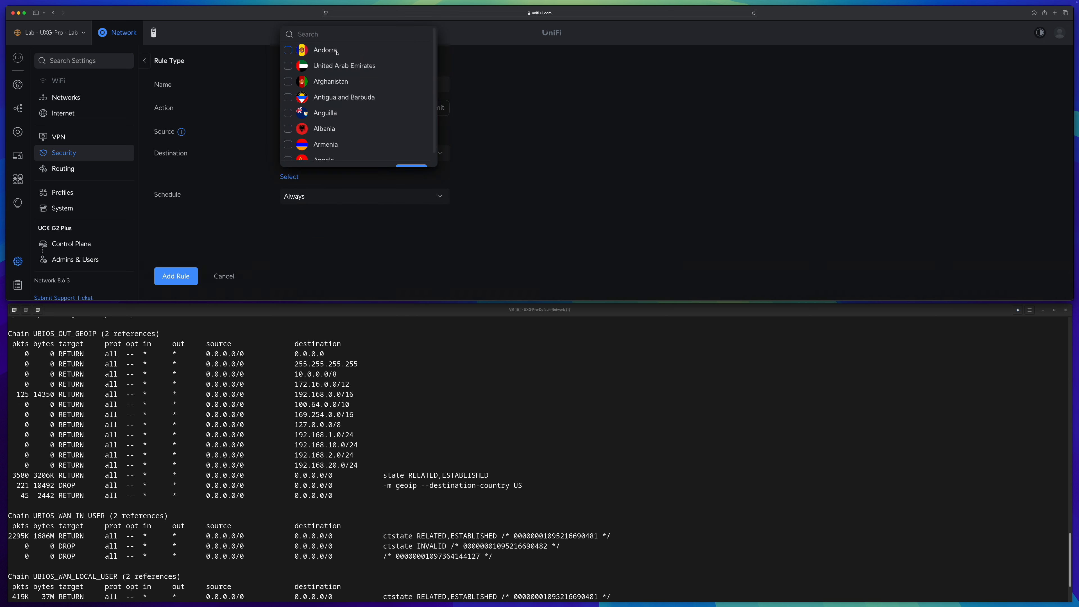
{"action": "type", "text": "uni"}
{"action": "left_click", "coordinate": [340, 81]}
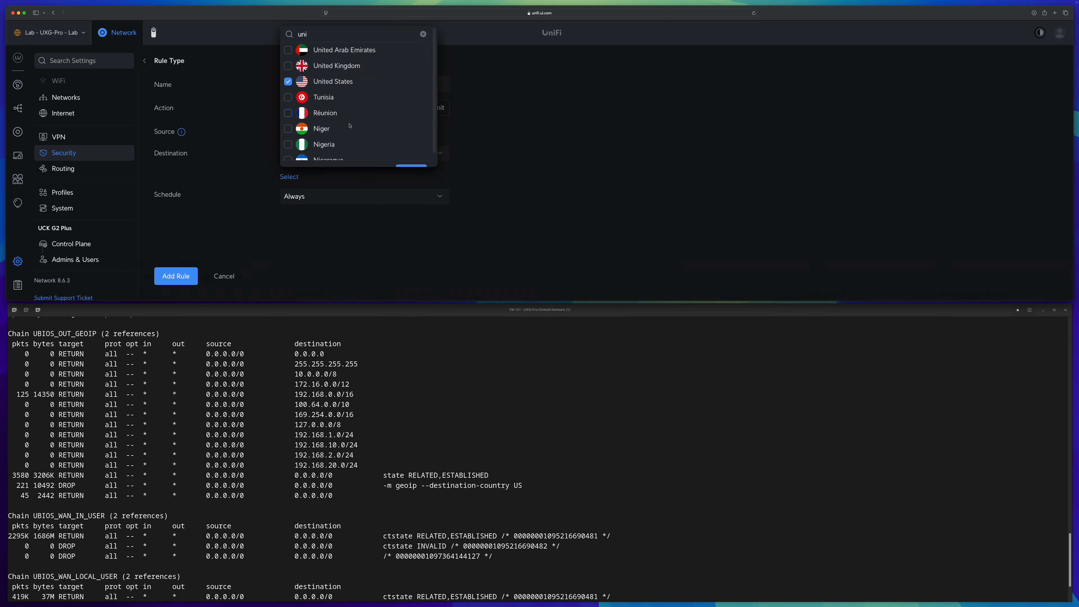
{"action": "left_click", "coordinate": [410, 166]}
Set the rule's source to All Devices and add the block US rule
{"action": "left_click", "coordinate": [337, 132]}
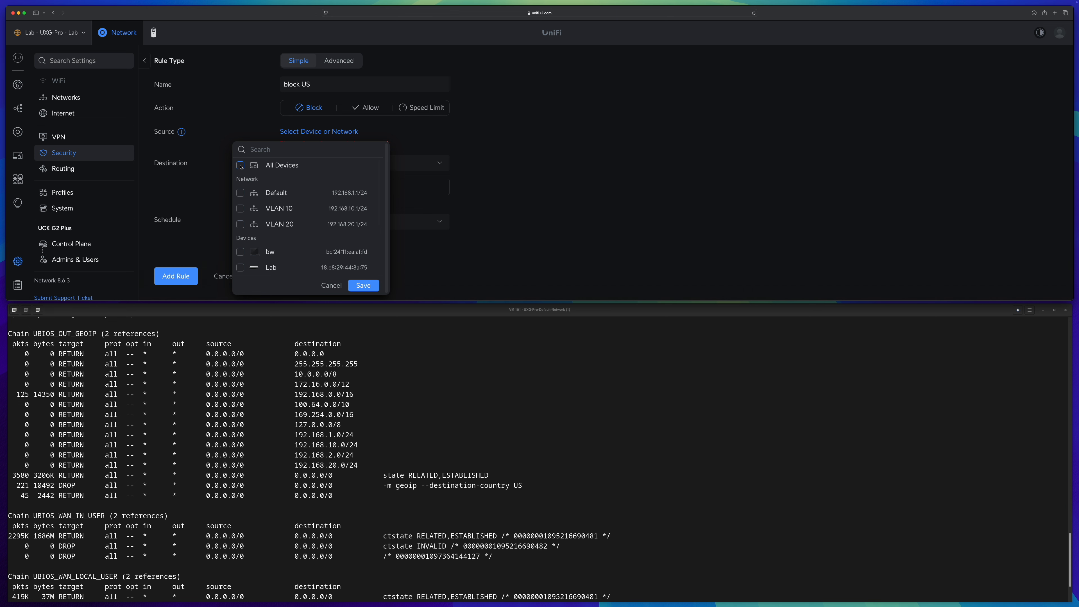
{"action": "left_click", "coordinate": [363, 285]}
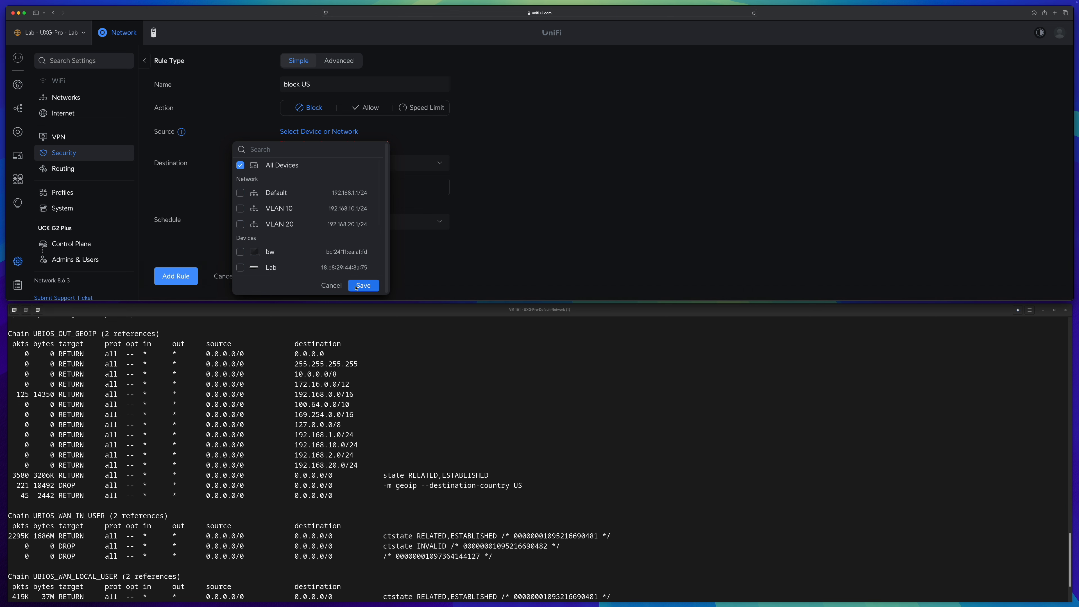
{"action": "left_click", "coordinate": [174, 279]}
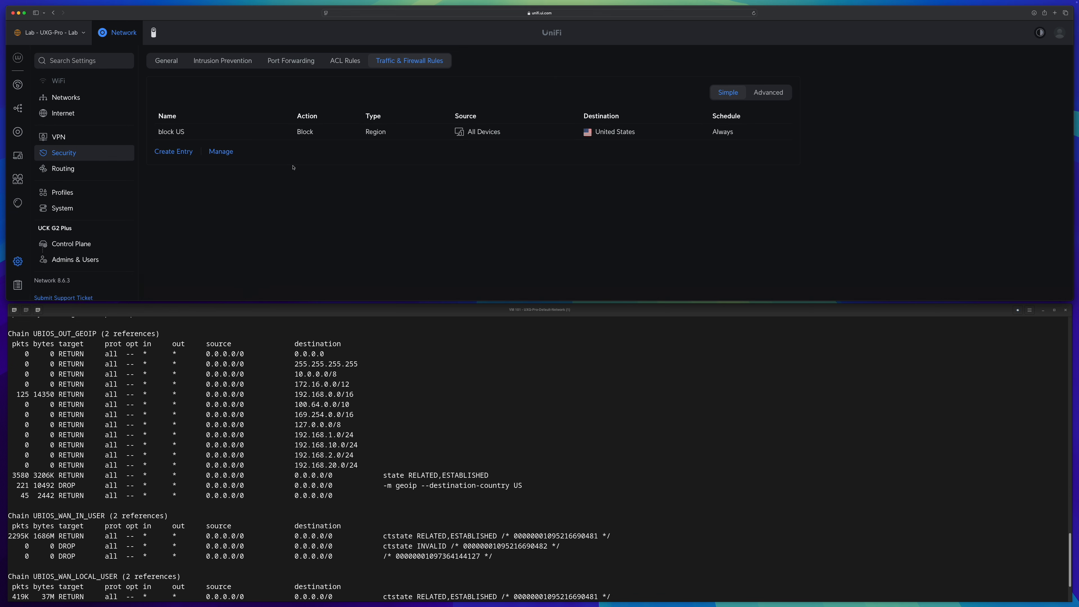
Clear the gateway terminal and list the filter table rules with iptables -t filter -v -L -n
{"action": "left_click", "coordinate": [430, 383]}
{"action": "type", "text": "clear"}
{"action": "key", "text": "Return"}
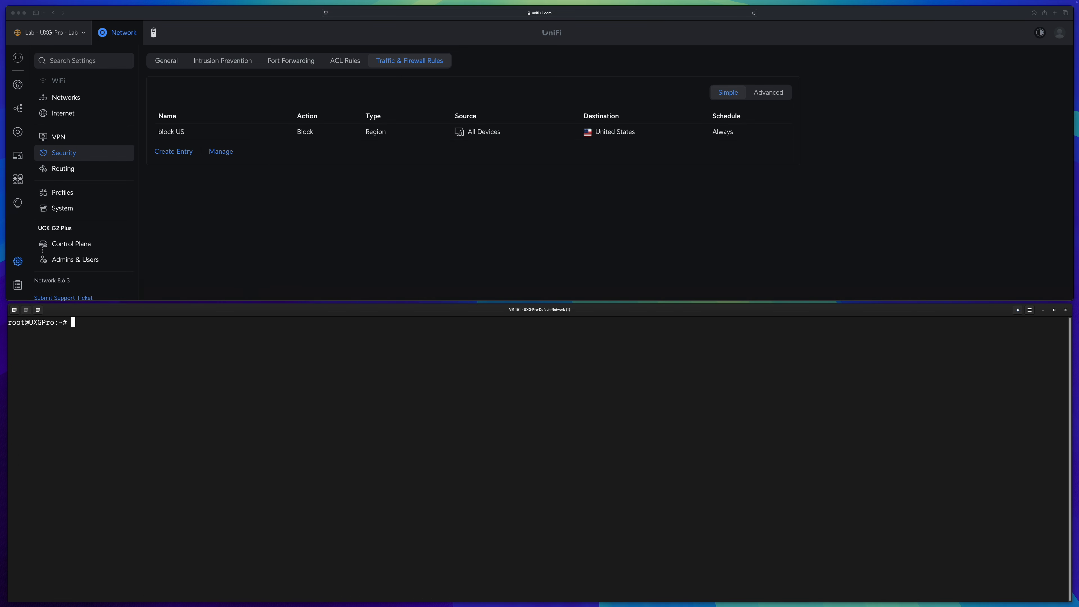
{"action": "type", "text": "iptables -t filter -v -L -n"}
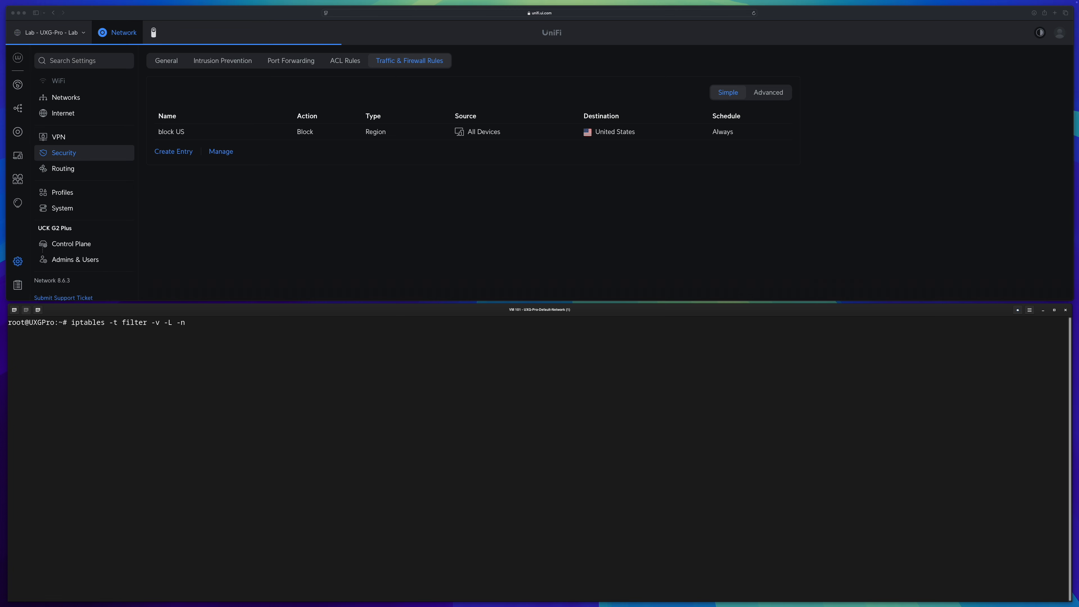
{"action": "key", "text": "Return"}
Examine the UBIOS_LAN_IN_USER chain, highlighting its geoip destination-country US DROP rule and match-set condition
{"action": "left_click", "coordinate": [354, 187]}
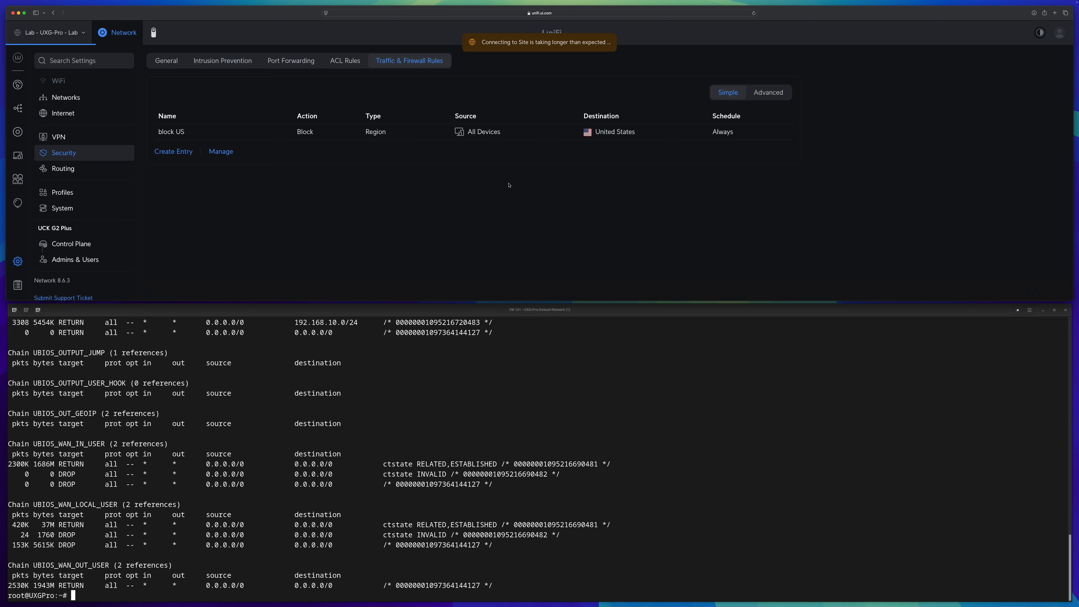
{"action": "left_click", "coordinate": [1071, 548]}
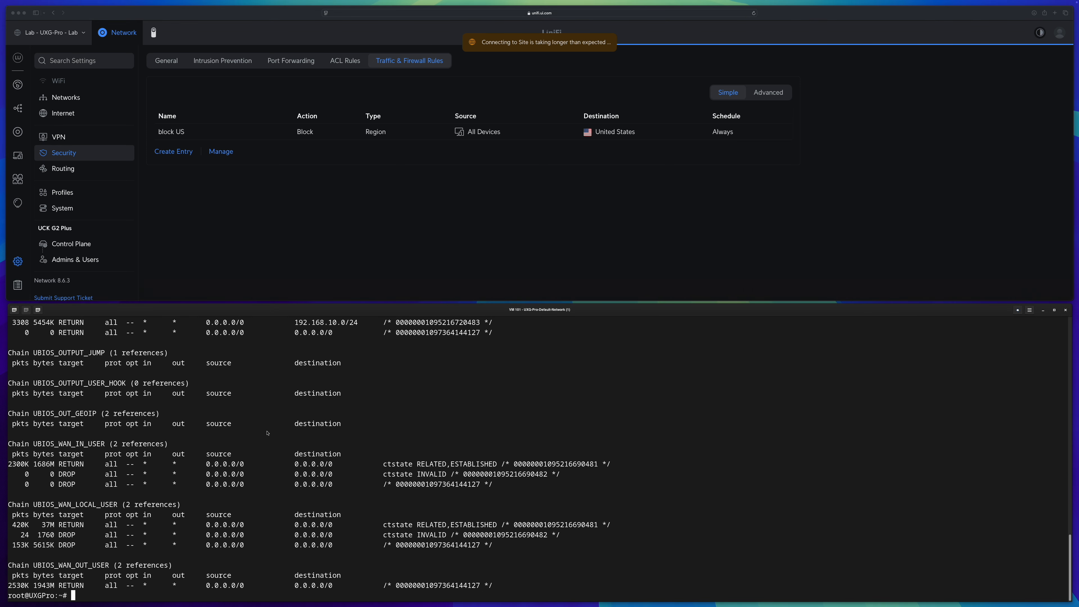
{"action": "left_click_drag", "start_coordinate": [1071, 547], "coordinate": [1060, 479]}
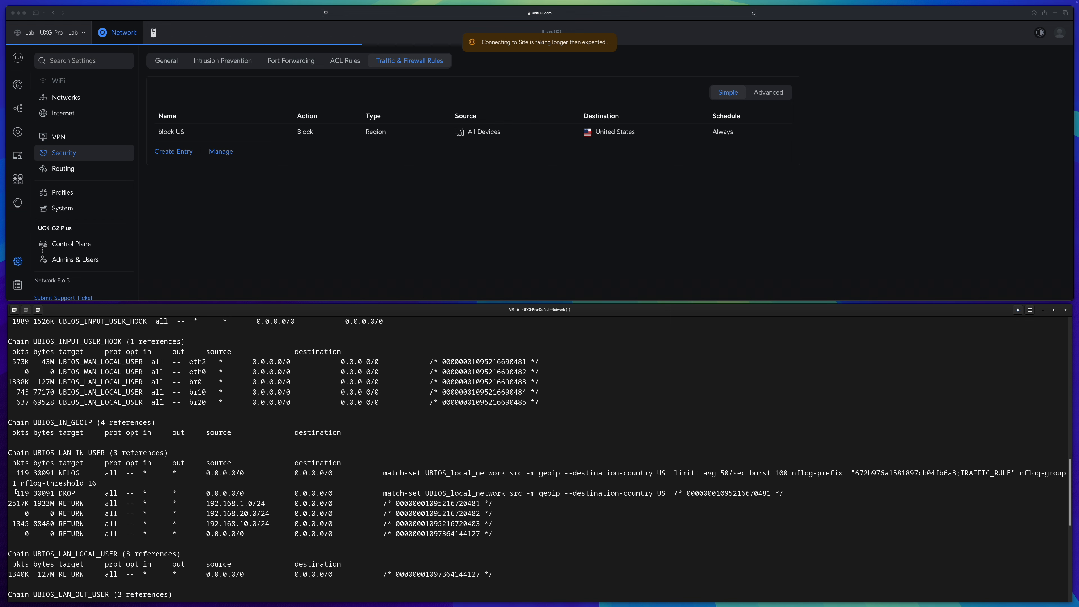
{"action": "left_click_drag", "start_coordinate": [17, 493], "coordinate": [793, 494]}
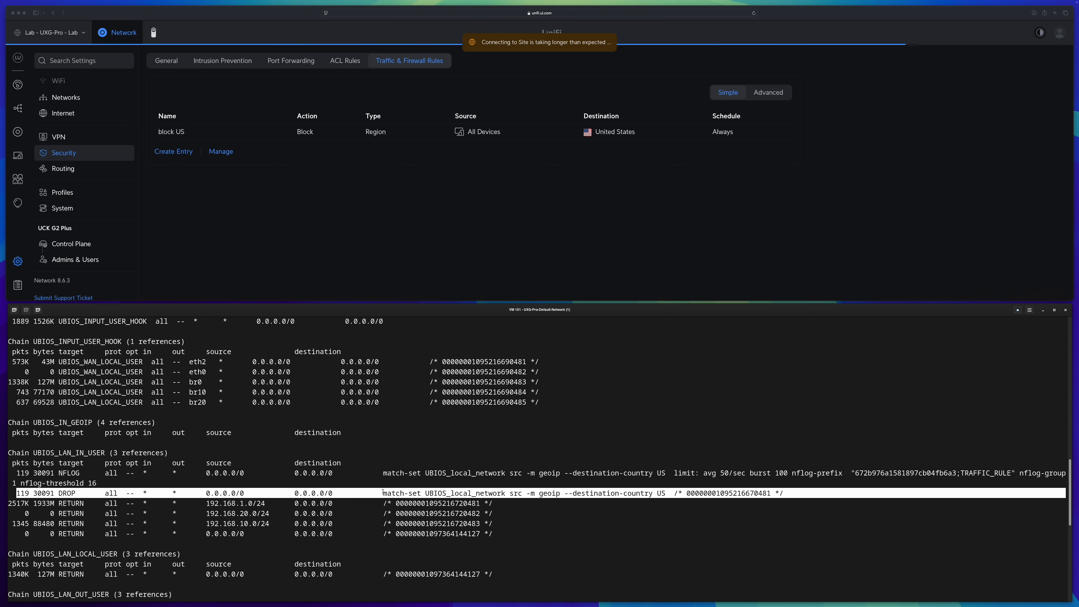
{"action": "left_click", "coordinate": [401, 493]}
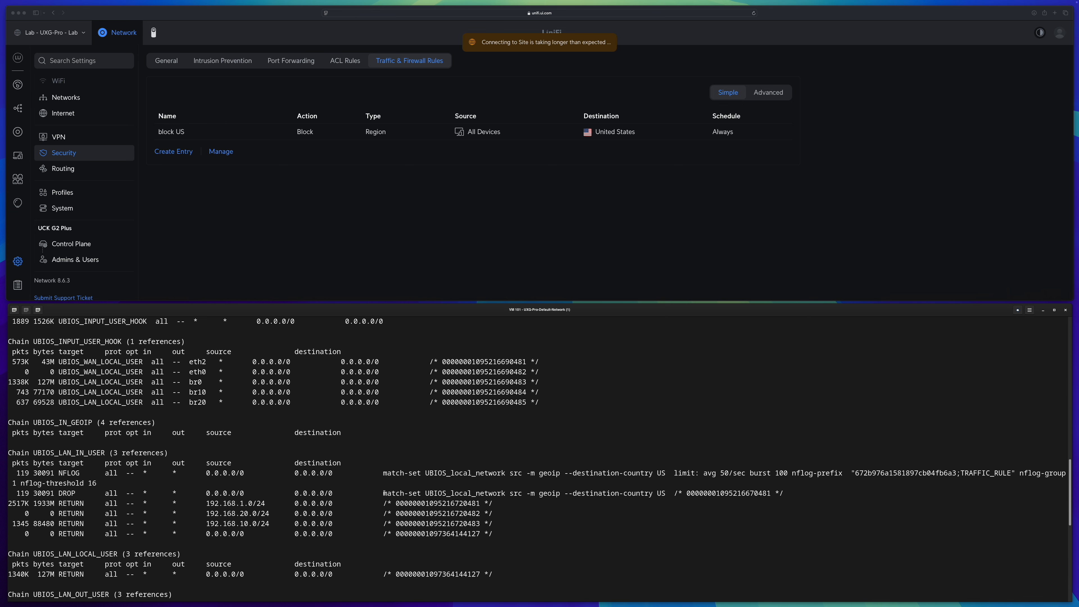
{"action": "left_click", "coordinate": [531, 493]}
{"action": "left_click_drag", "start_coordinate": [532, 493], "coordinate": [573, 494]}
{"action": "left_click", "coordinate": [563, 494]}
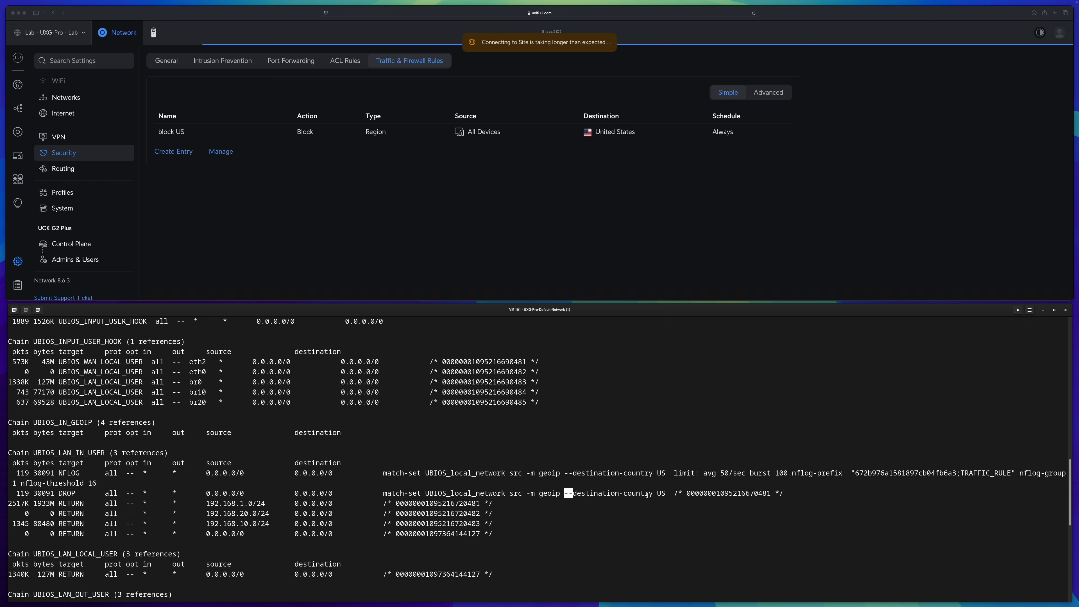
{"action": "left_click", "coordinate": [383, 493]}
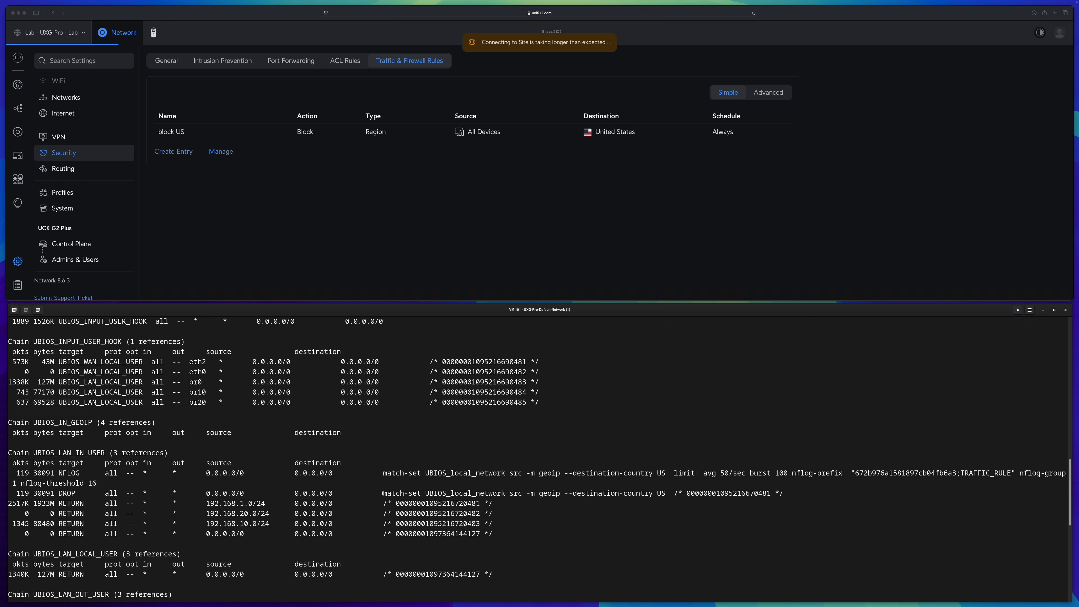
{"action": "left_click_drag", "start_coordinate": [384, 493], "coordinate": [416, 493]}
{"action": "left_click", "coordinate": [384, 497]}
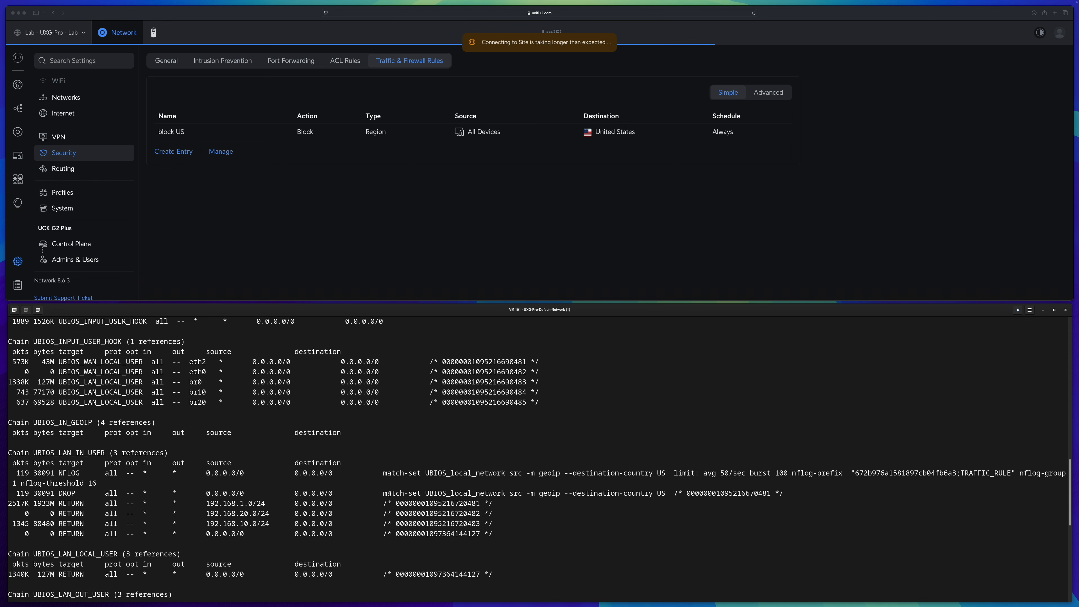
{"action": "left_click_drag", "start_coordinate": [58, 494], "coordinate": [80, 491]}
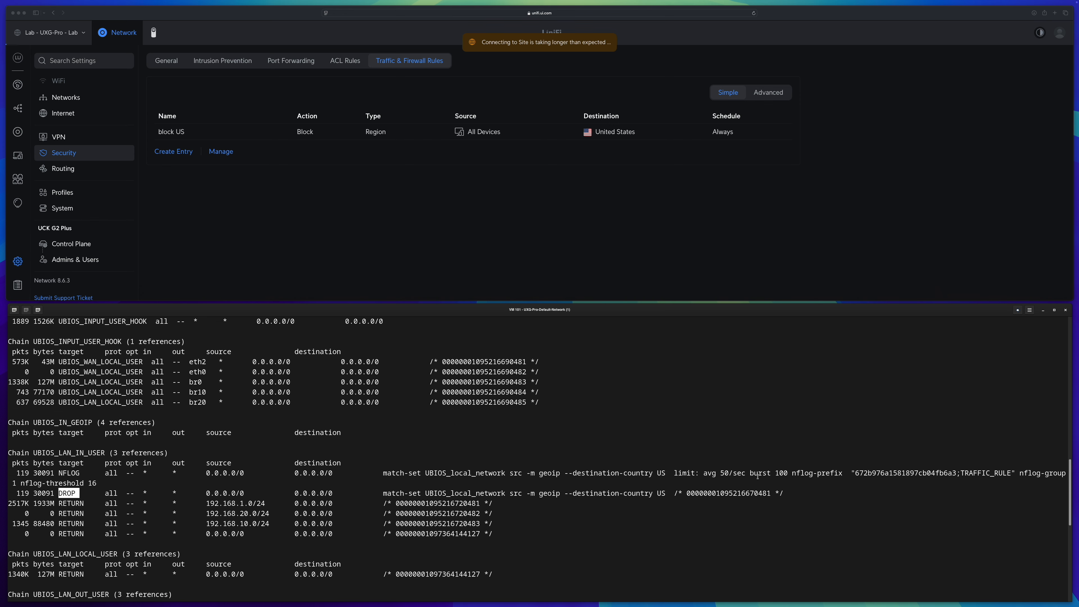
Trace which chains jump to UBIOS_LAN_IN_USER, through the forward-in, forward user hook and forward jump chains
{"action": "scroll", "coordinate": [94, 523], "scroll_direction": "up", "scroll_amount": 1}
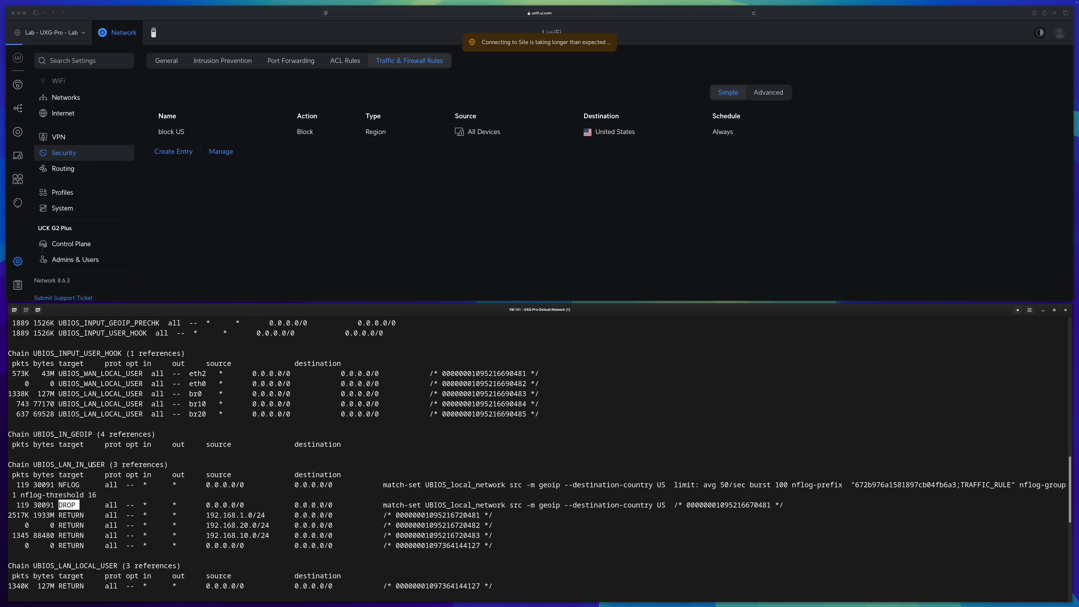
{"action": "left_click_drag", "start_coordinate": [33, 465], "coordinate": [105, 465]}
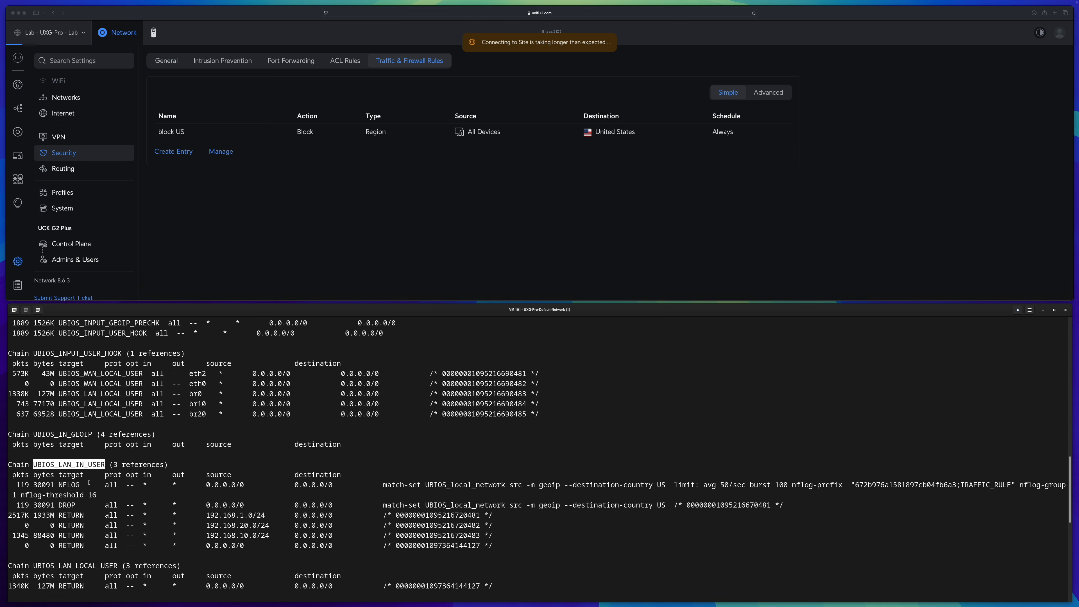
{"action": "double_click", "coordinate": [67, 505]}
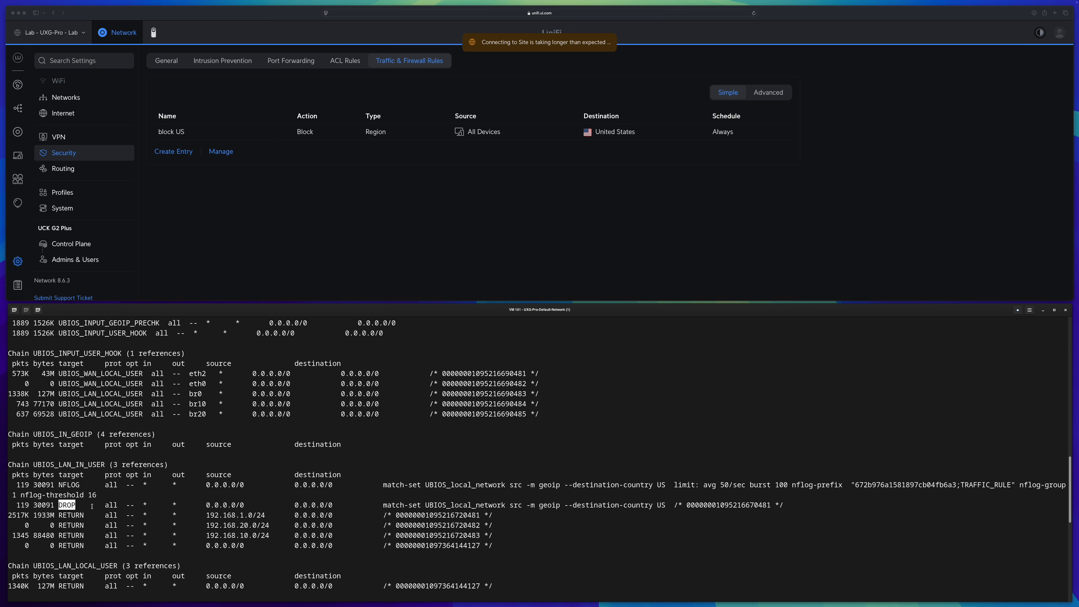
{"action": "double_click", "coordinate": [71, 465]}
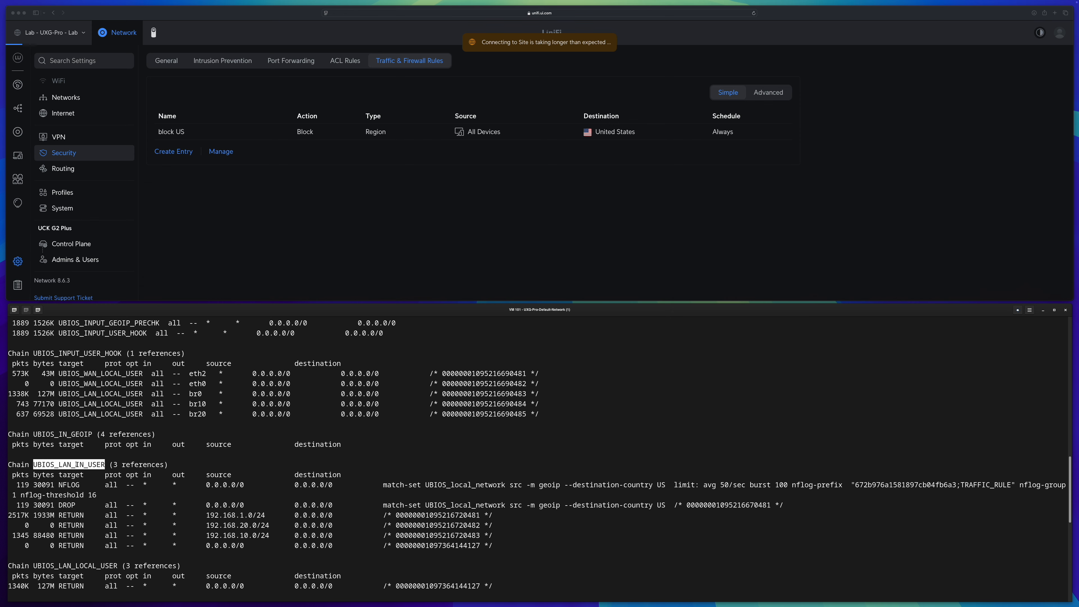
{"action": "key", "text": "super+g"}
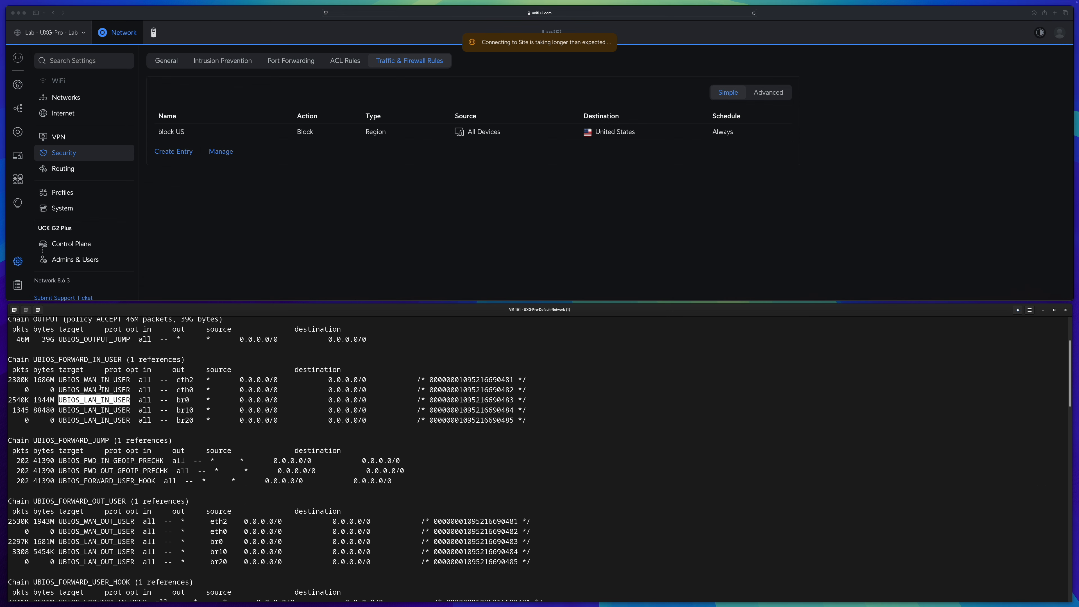
{"action": "double_click", "coordinate": [79, 360]}
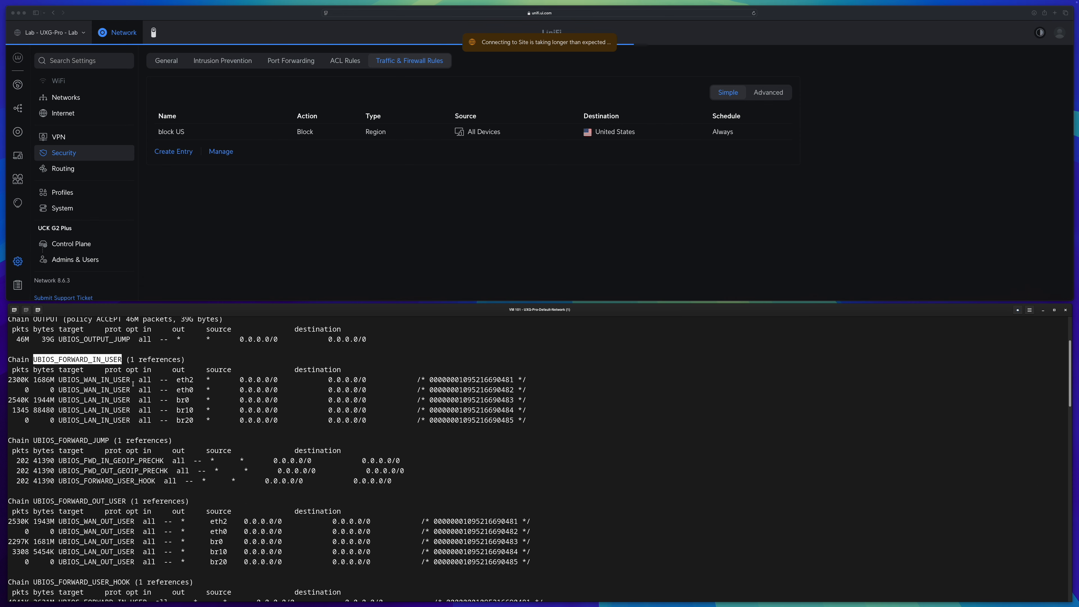
{"action": "scroll", "coordinate": [133, 384], "scroll_direction": "down", "scroll_amount": 4}
{"action": "double_click", "coordinate": [94, 485]}
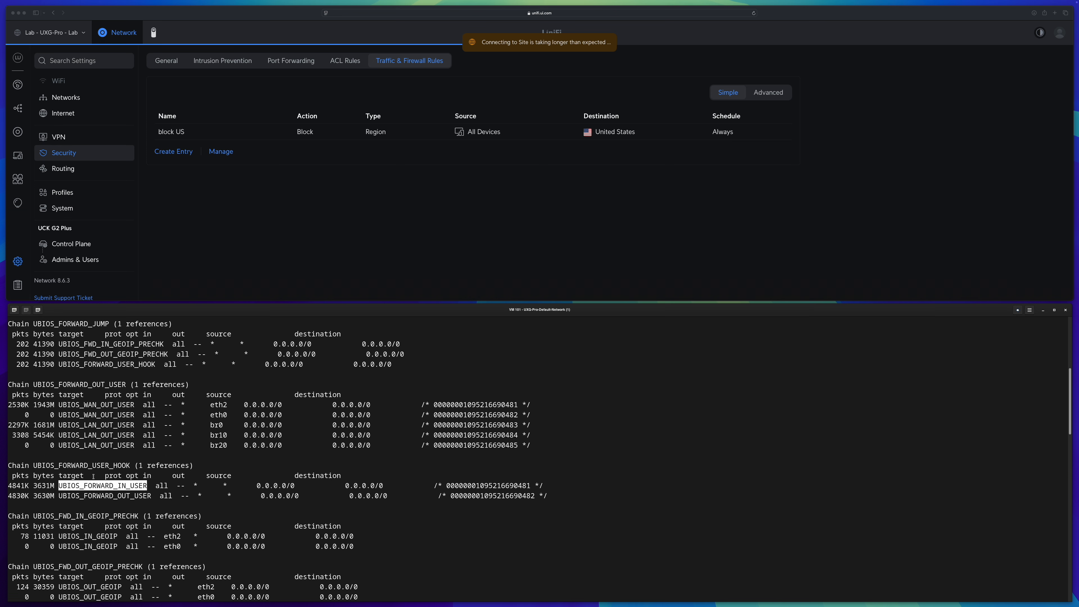
{"action": "double_click", "coordinate": [78, 465]}
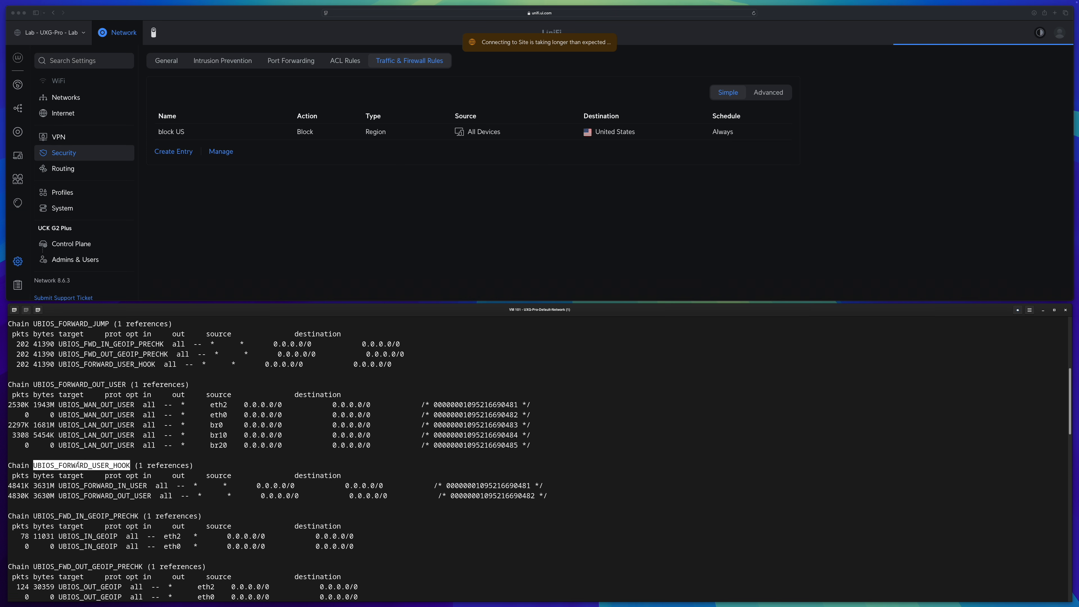
{"action": "triple_click", "coordinate": [78, 465]}
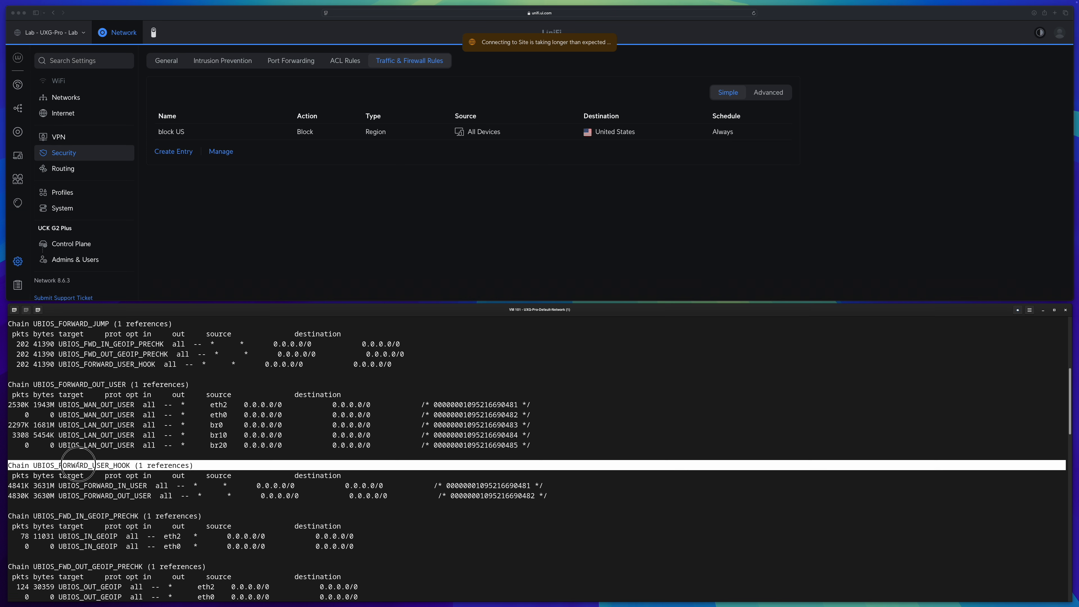
{"action": "double_click", "coordinate": [75, 324]}
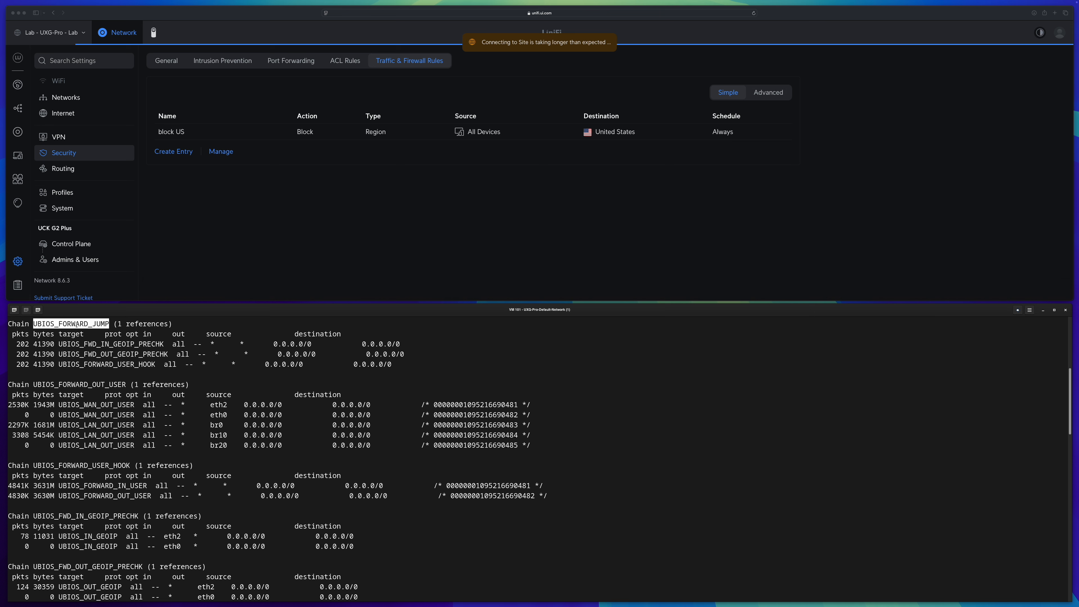
Highlight the built-in FORWARD chain, then return to the LAN-in user chain's US DROP rule
{"action": "scroll", "coordinate": [88, 381], "scroll_direction": "up", "scroll_amount": 7}
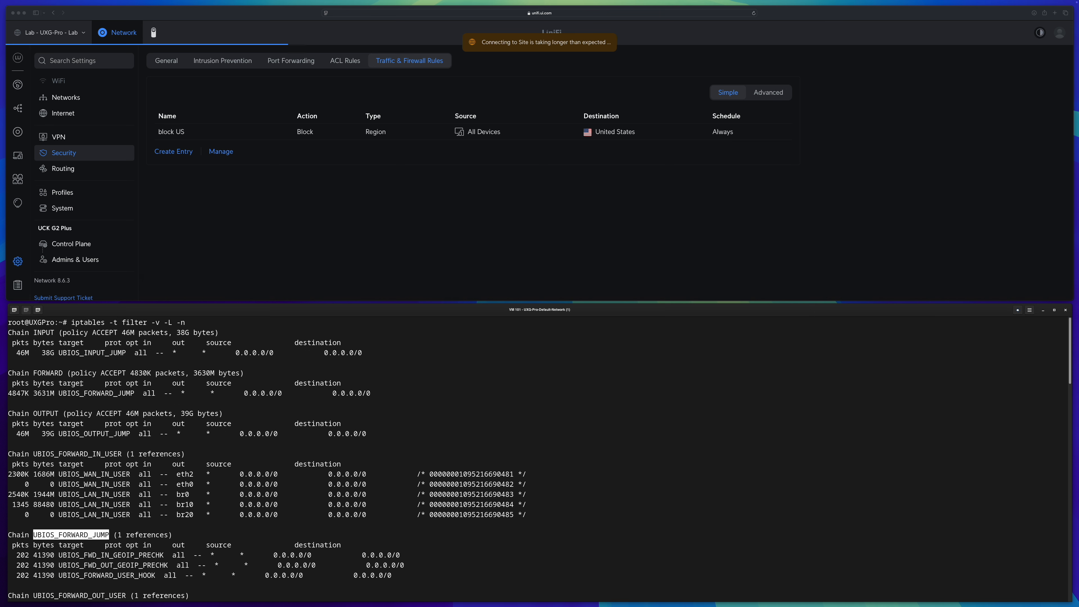
{"action": "double_click", "coordinate": [47, 373]}
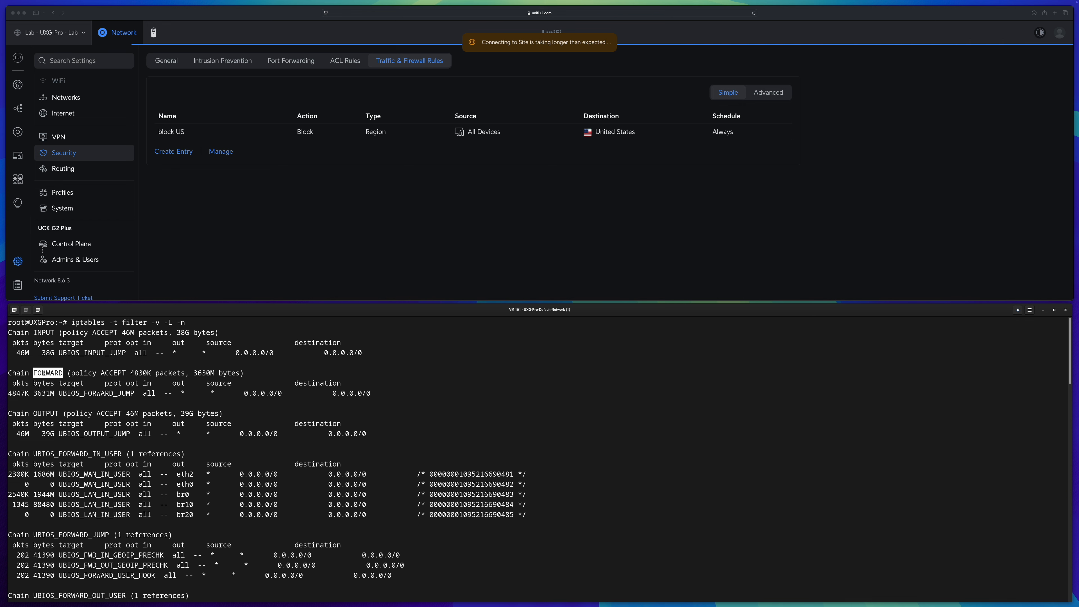
{"action": "type", "text": "f"}
{"action": "scroll", "coordinate": [120, 386], "scroll_direction": "up", "scroll_amount": 20}
{"action": "scroll", "coordinate": [382, 333], "scroll_direction": "down", "scroll_amount": 9}
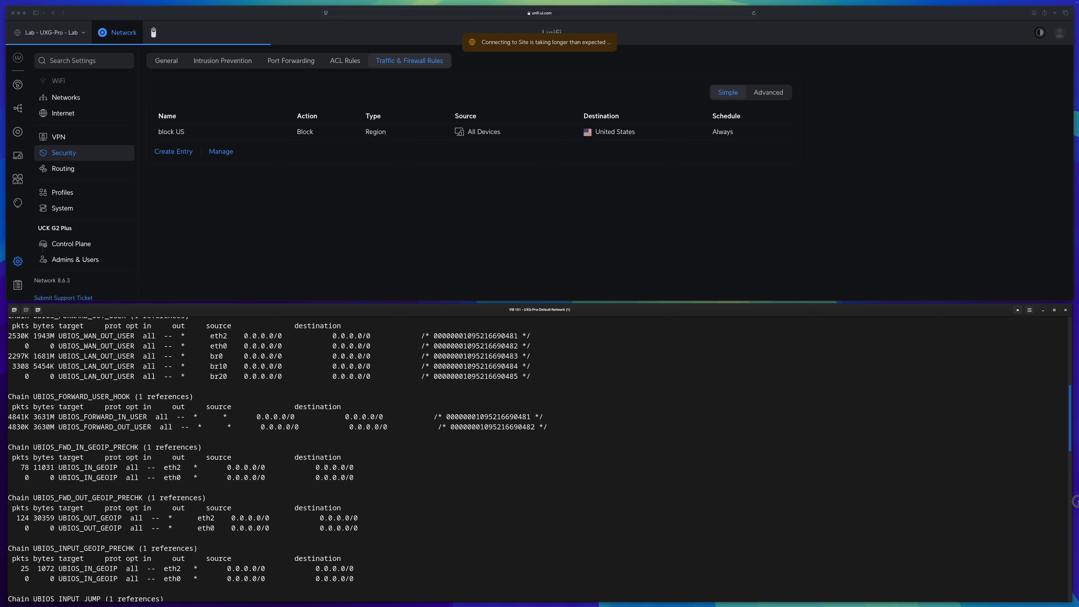
{"action": "scroll", "coordinate": [1062, 468], "scroll_direction": "down", "scroll_amount": 9}
{"action": "left_click_drag", "start_coordinate": [16, 531], "coordinate": [459, 531]}
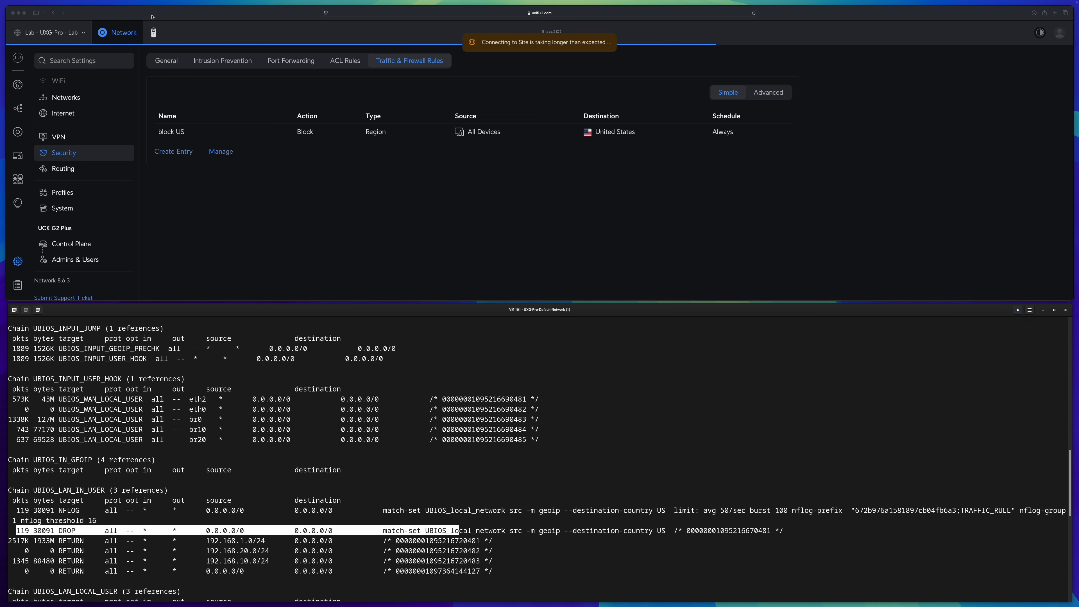
Remove the "block US" traffic rule from the Traffic & Firewall Rules list in the lab UniFi Network settings
{"action": "key", "text": "alt+Tab"}
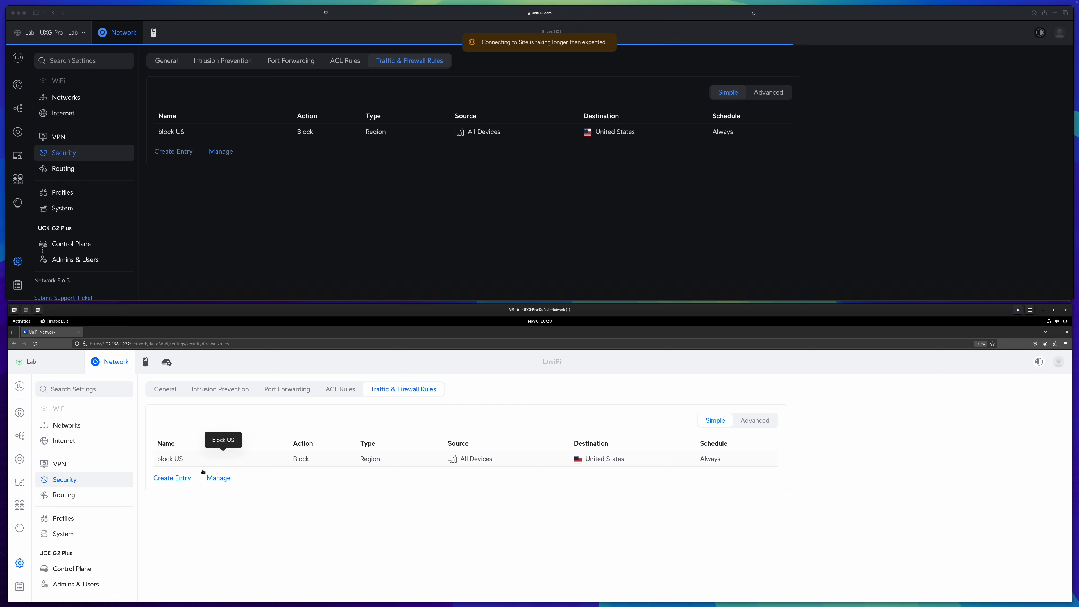
{"action": "left_click", "coordinate": [219, 477]}
{"action": "left_click", "coordinate": [162, 459]}
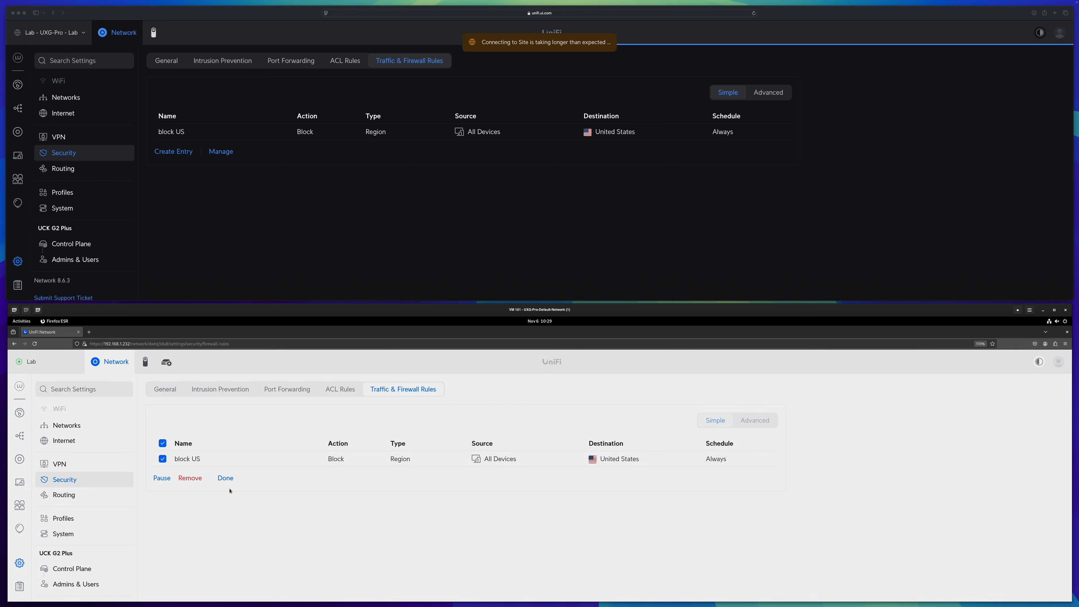
{"action": "left_click", "coordinate": [190, 478]}
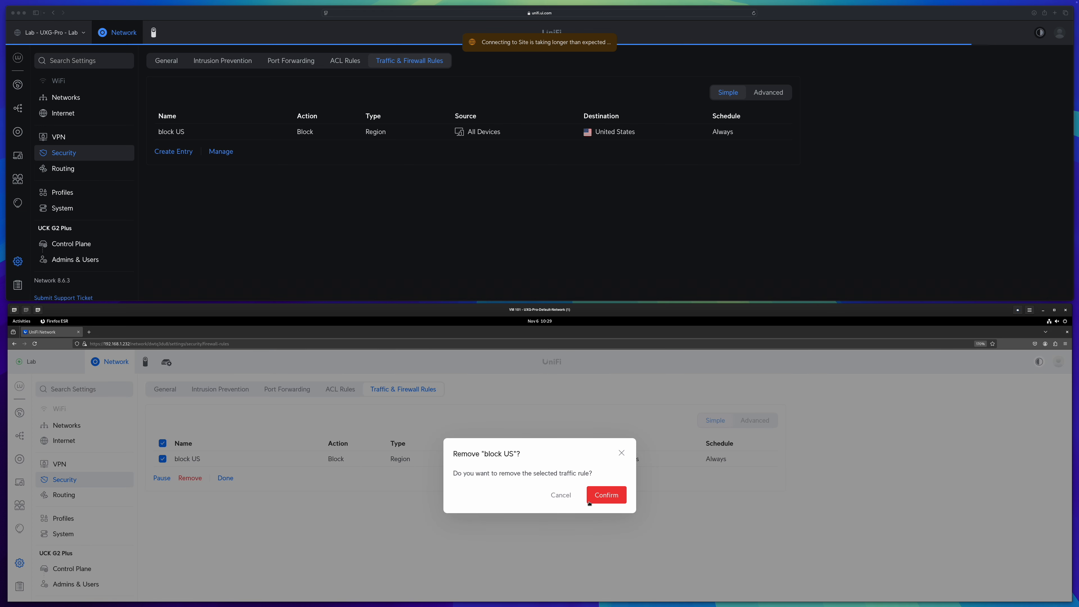
{"action": "left_click", "coordinate": [604, 494]}
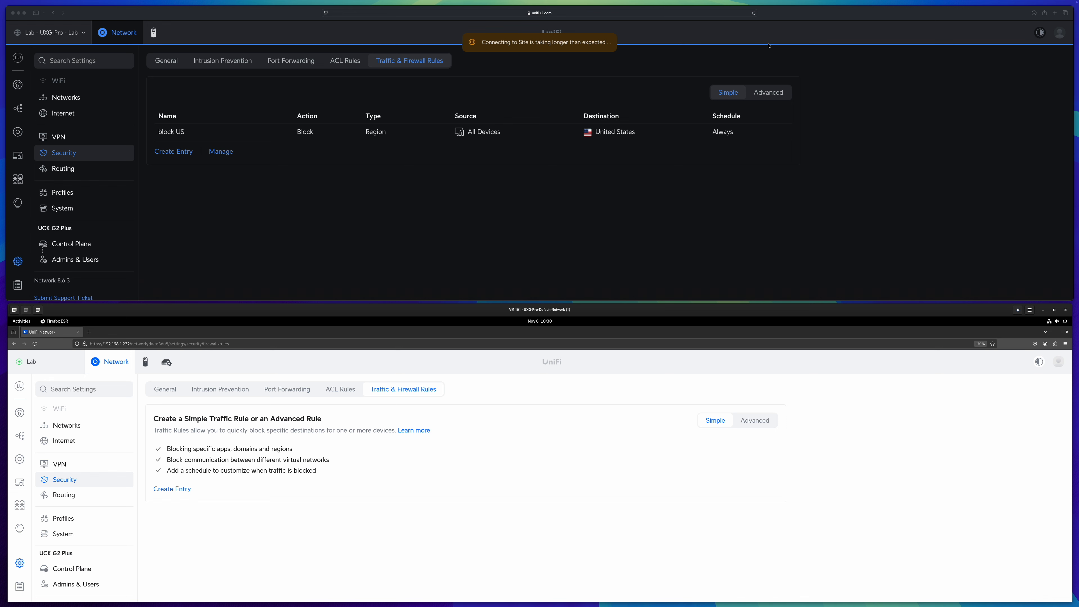
Ping 8.8.8.8 from the client machine's terminal
{"action": "left_click", "coordinate": [754, 14]}
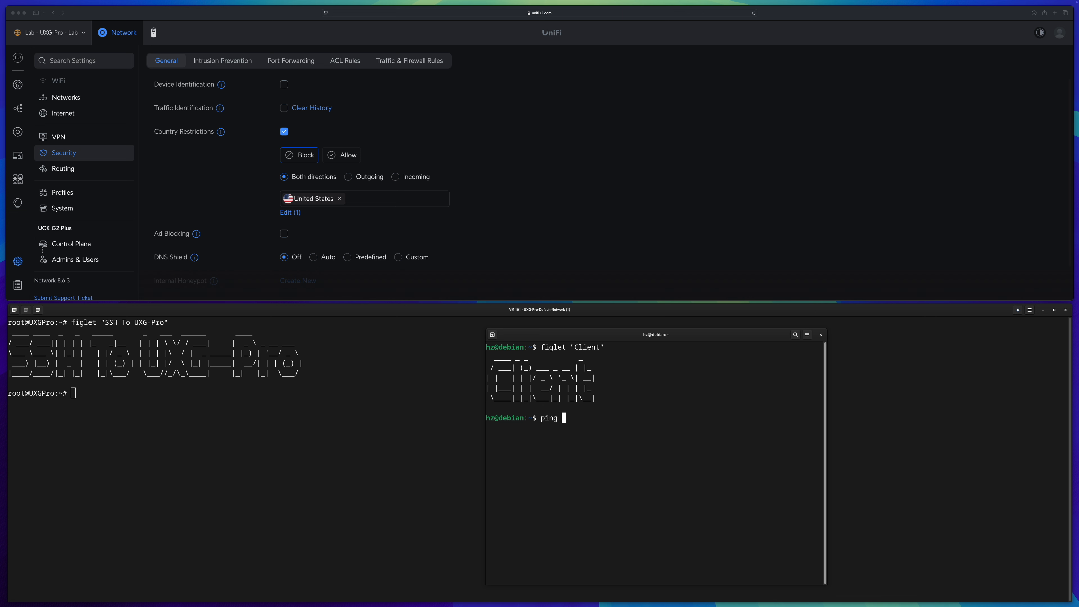
{"action": "type", "text": "8.8.8.8"}
{"action": "key", "text": "Return"}
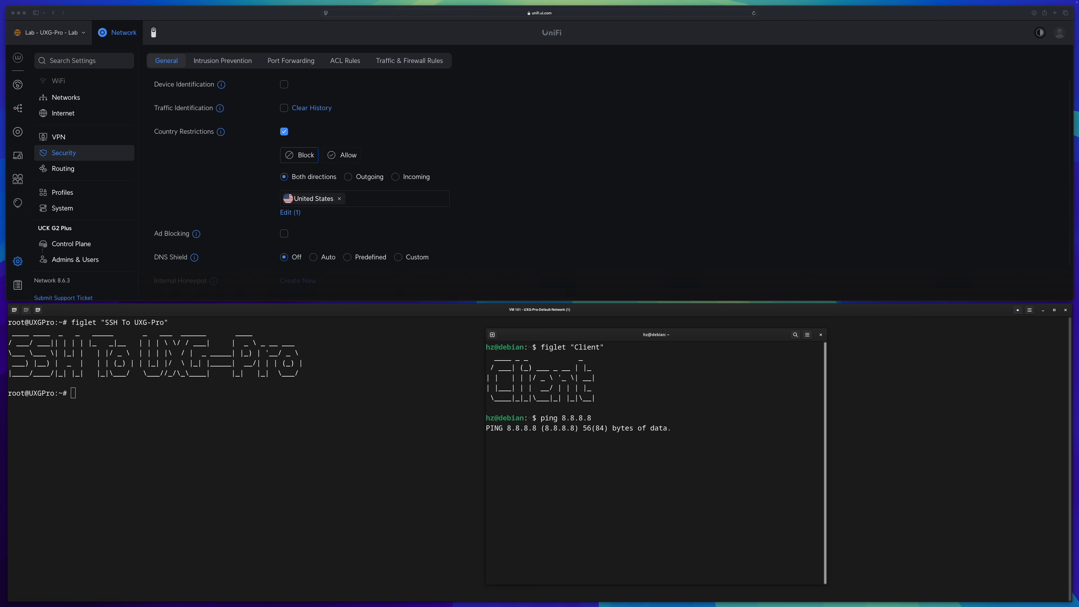
Ping 8.8.8.8 from the UXG-Pro gateway's root shell
{"action": "left_click", "coordinate": [314, 473]}
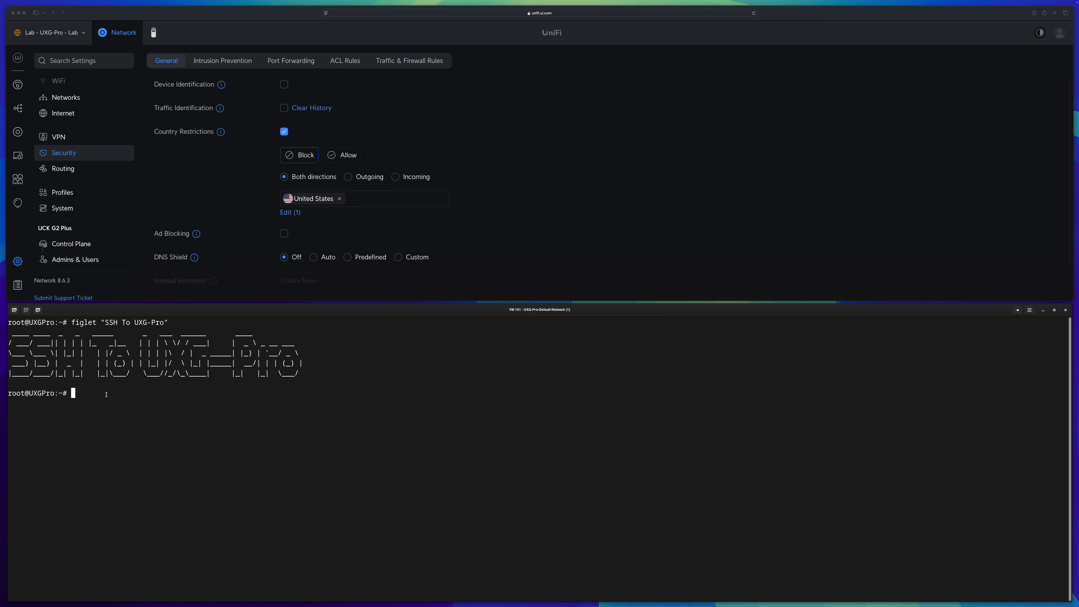
{"action": "type", "text": "ping 8.8.8.8"}
{"action": "key", "text": "Return"}
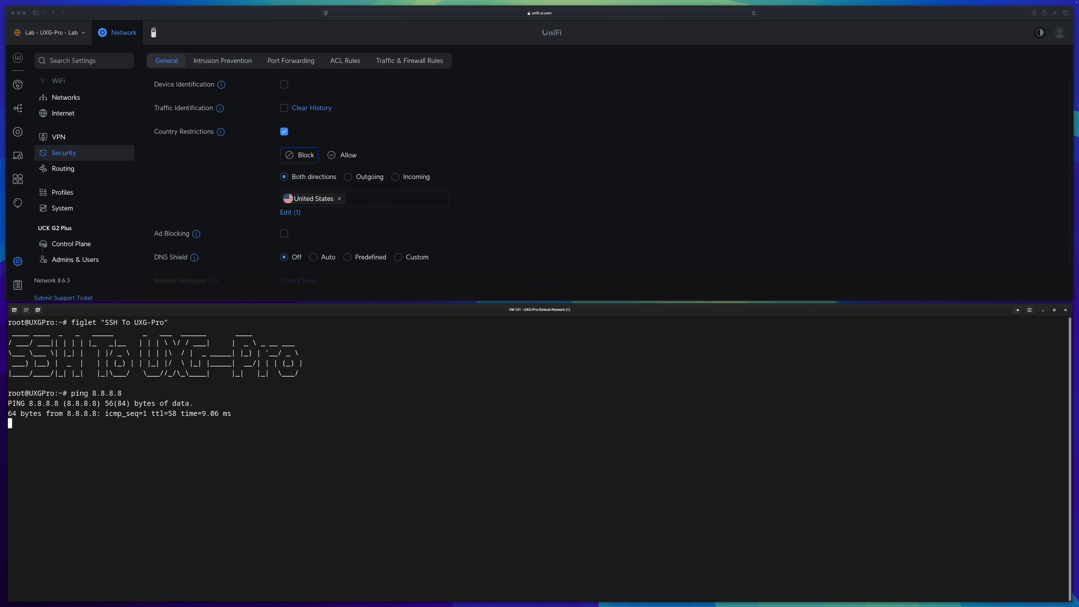